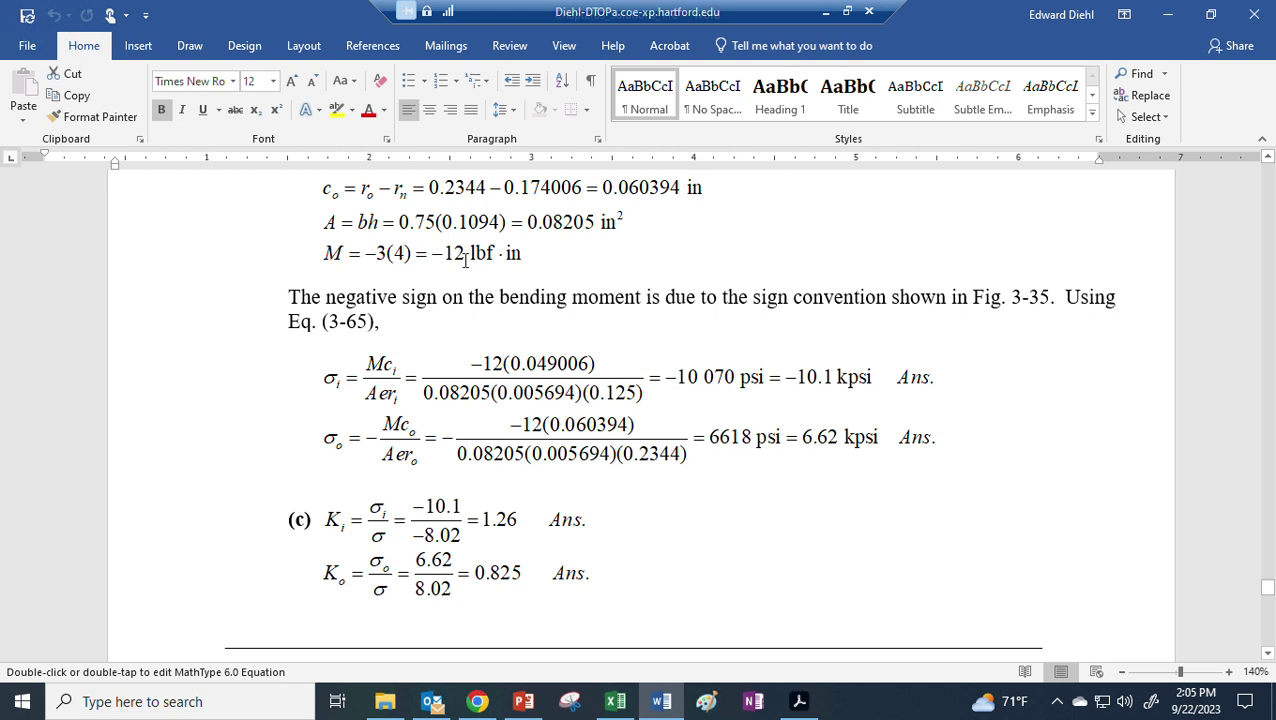
Step: Review the worked solution to problem 3-140, from the part (a) bending stress through the part (c) stress factors
scroll(360, 263, up, 3)
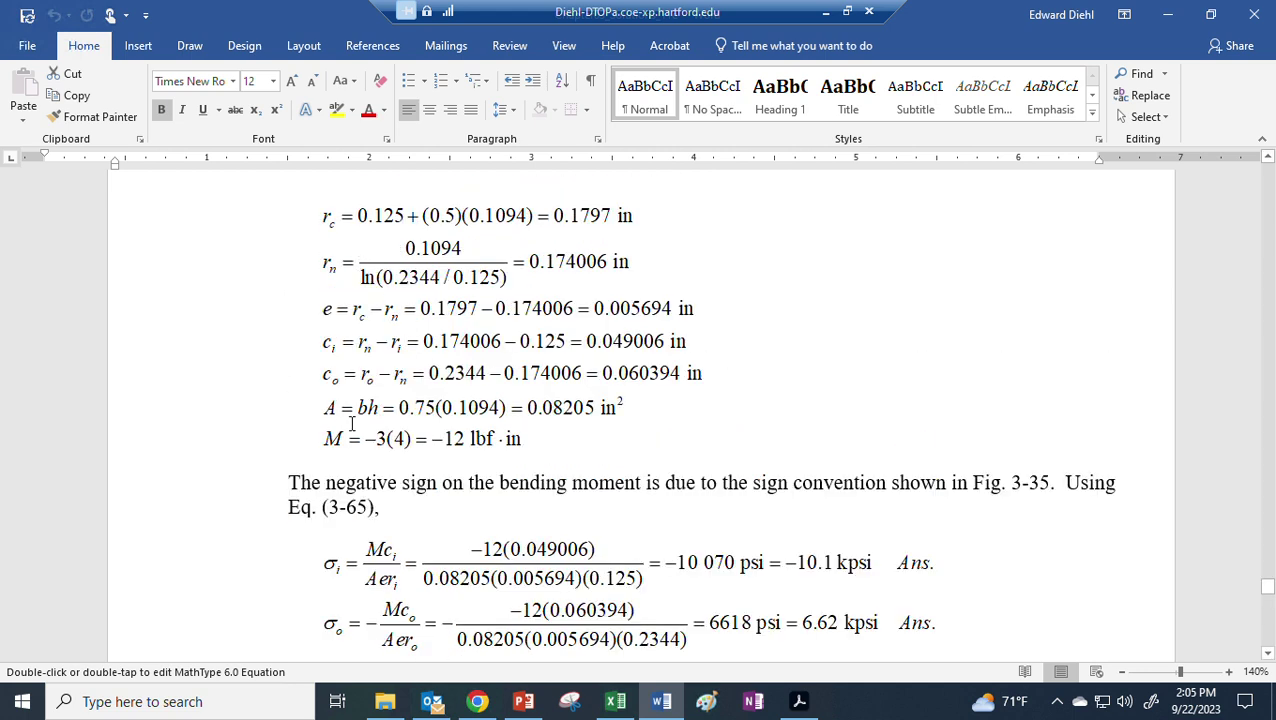
scroll(340, 432, down, 2)
scroll(337, 432, down, 2)
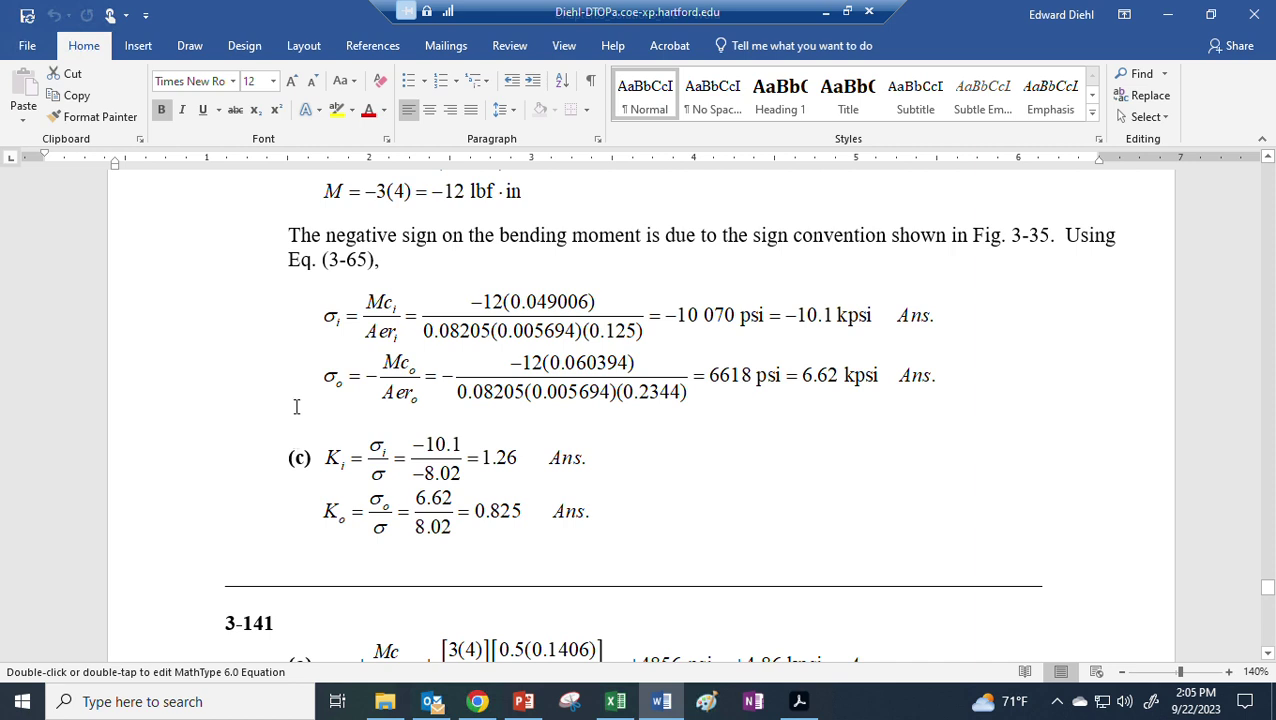
scroll(296, 406, up, 7)
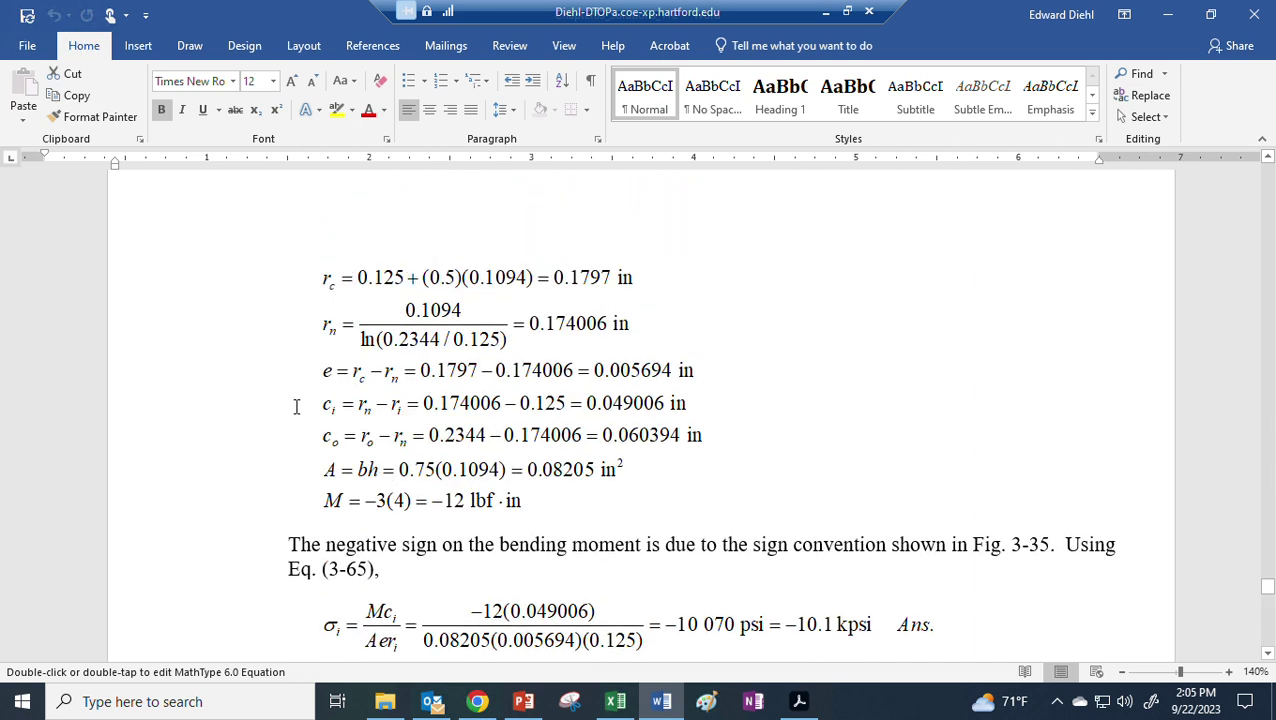
scroll(296, 406, up, 8)
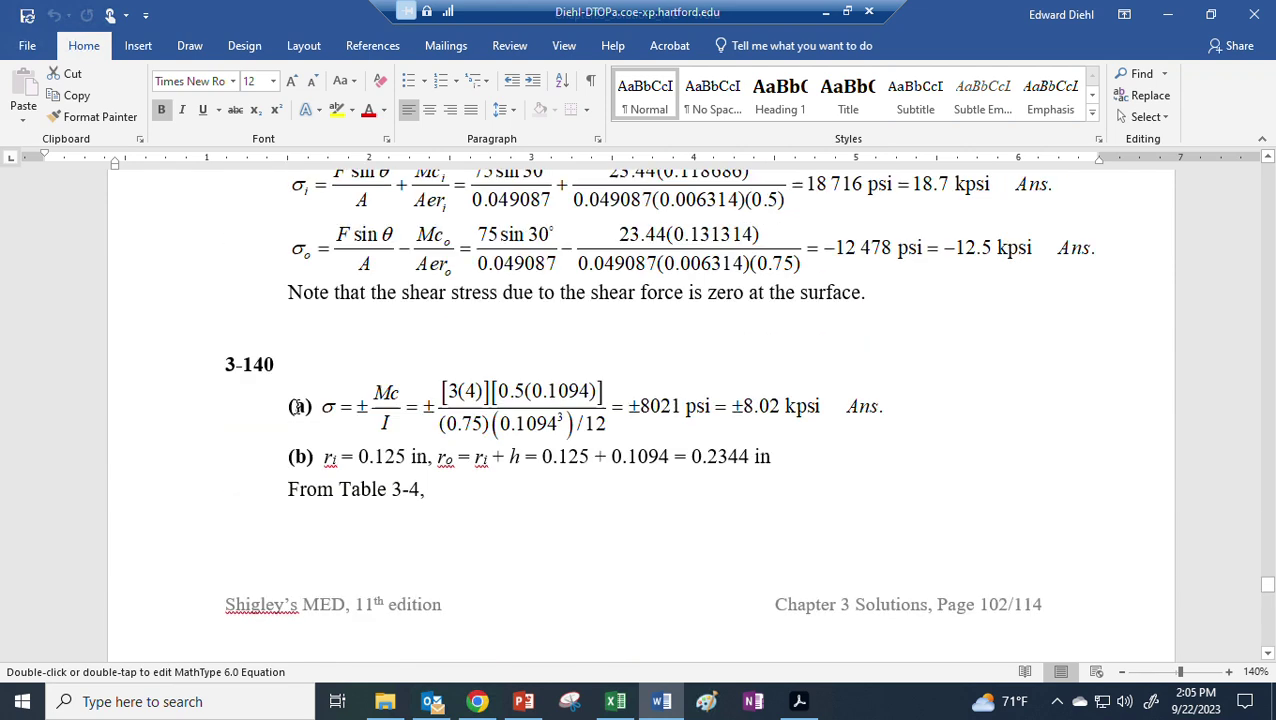
scroll(296, 406, down, 1)
click(747, 407)
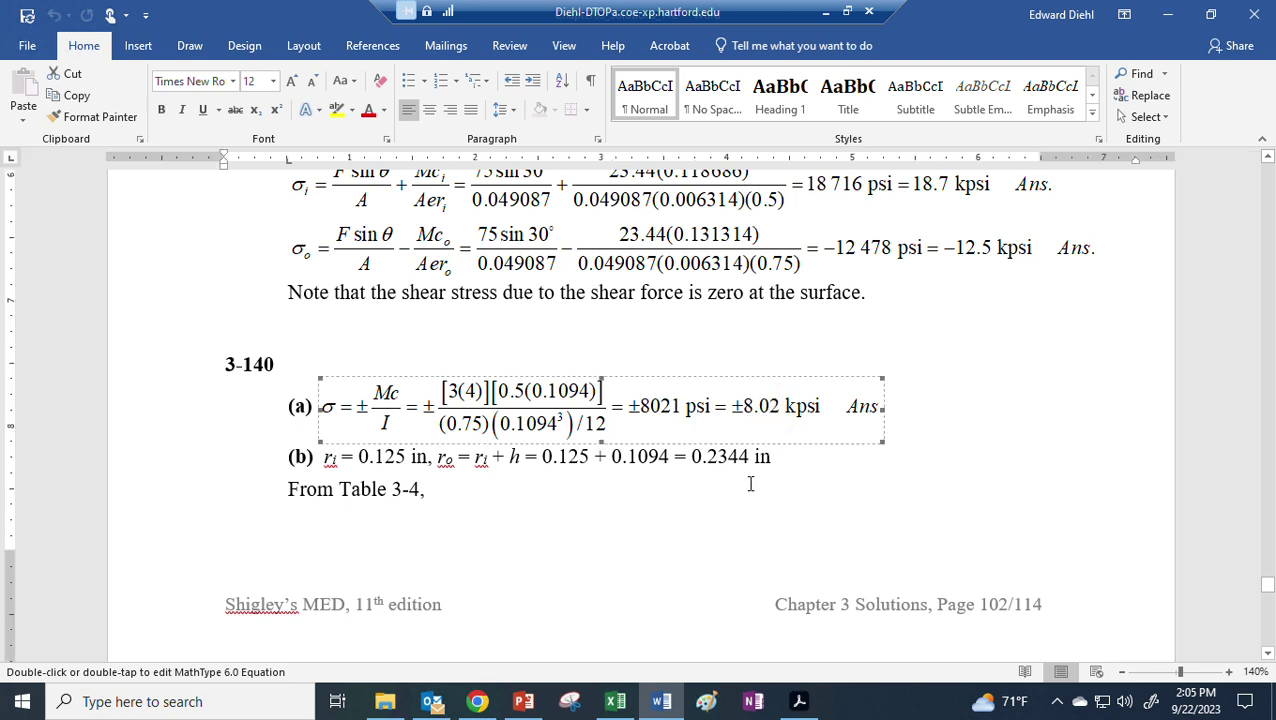
scroll(619, 480, down, 11)
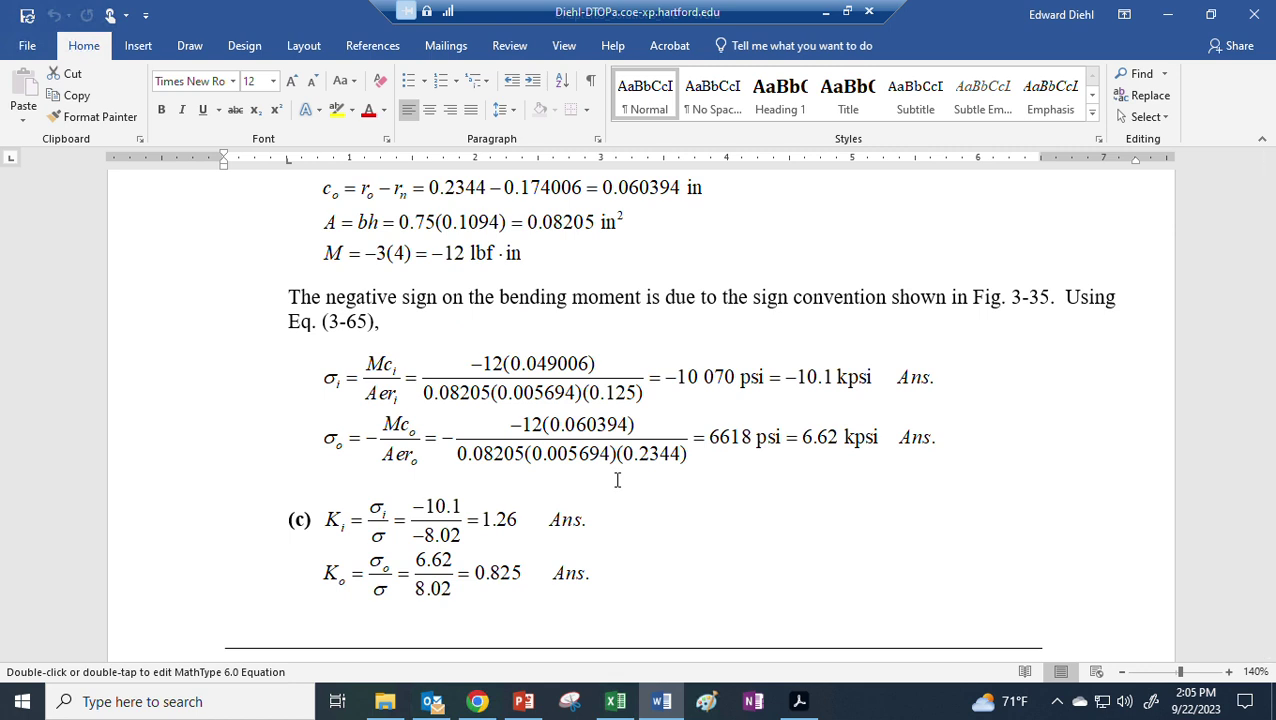
Step: Launch SOLIDWORKS 2022 and create a new part document
click(255, 703)
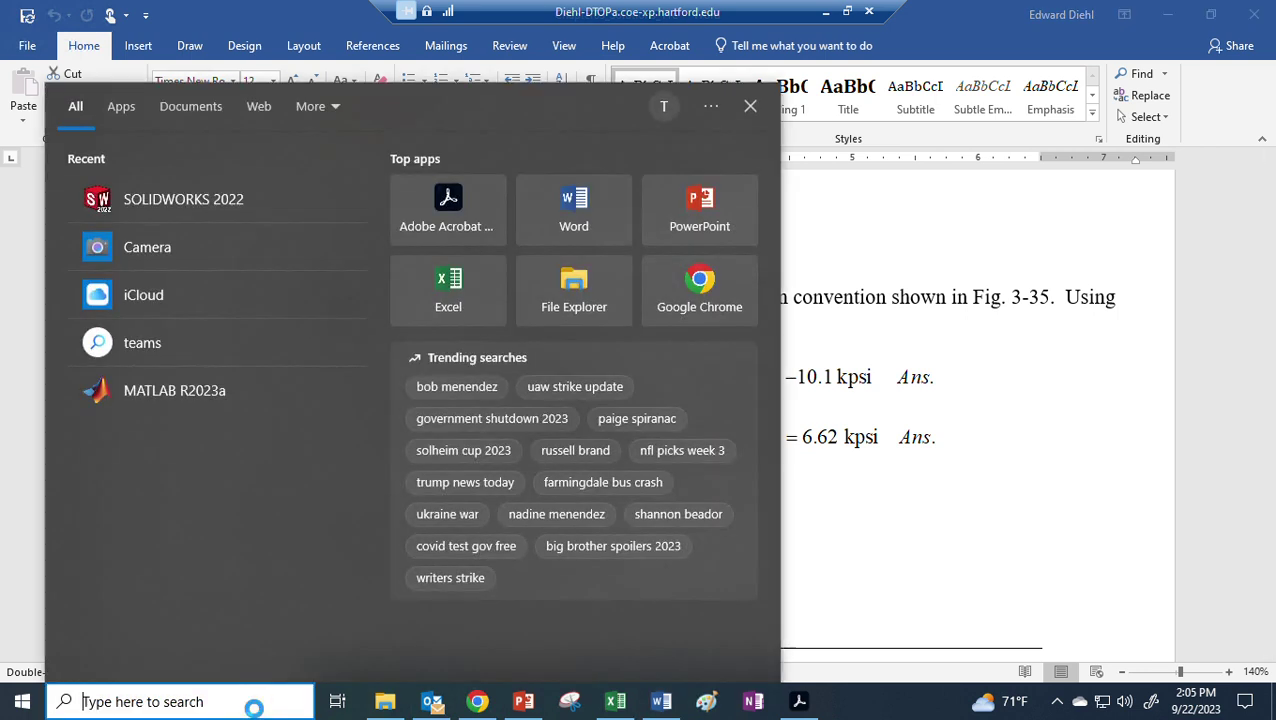
text(s)
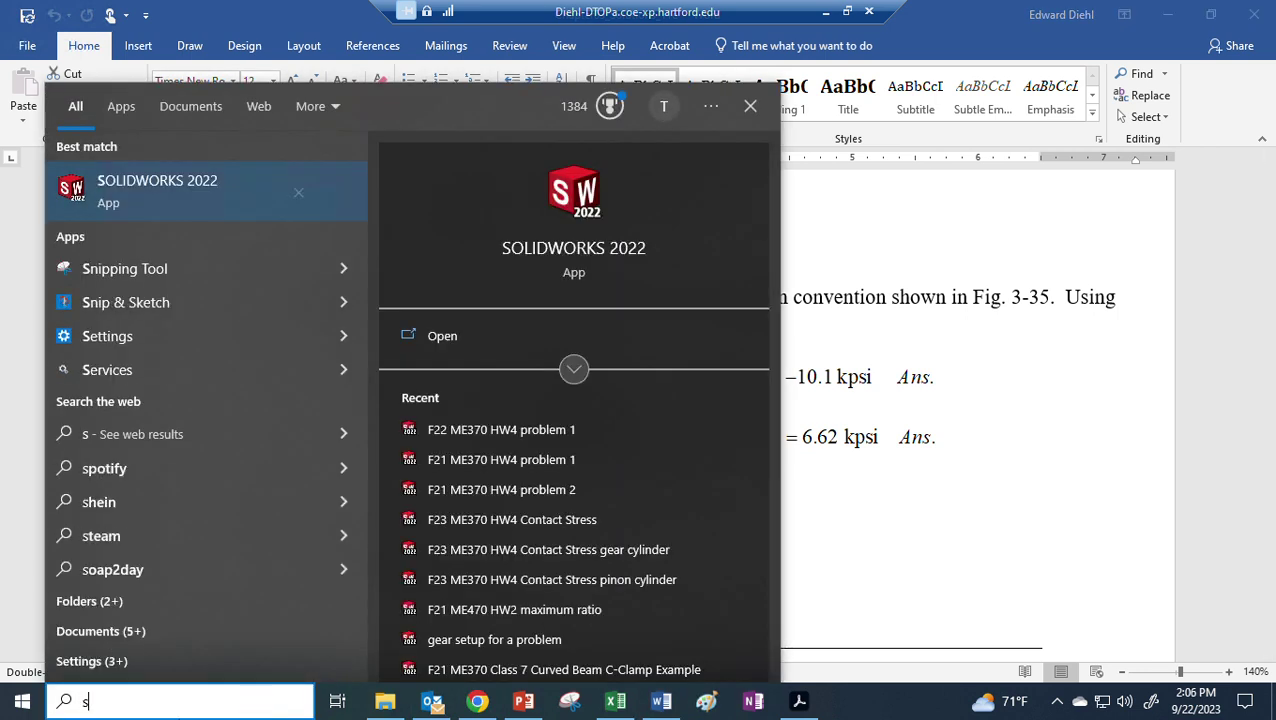
click(126, 197)
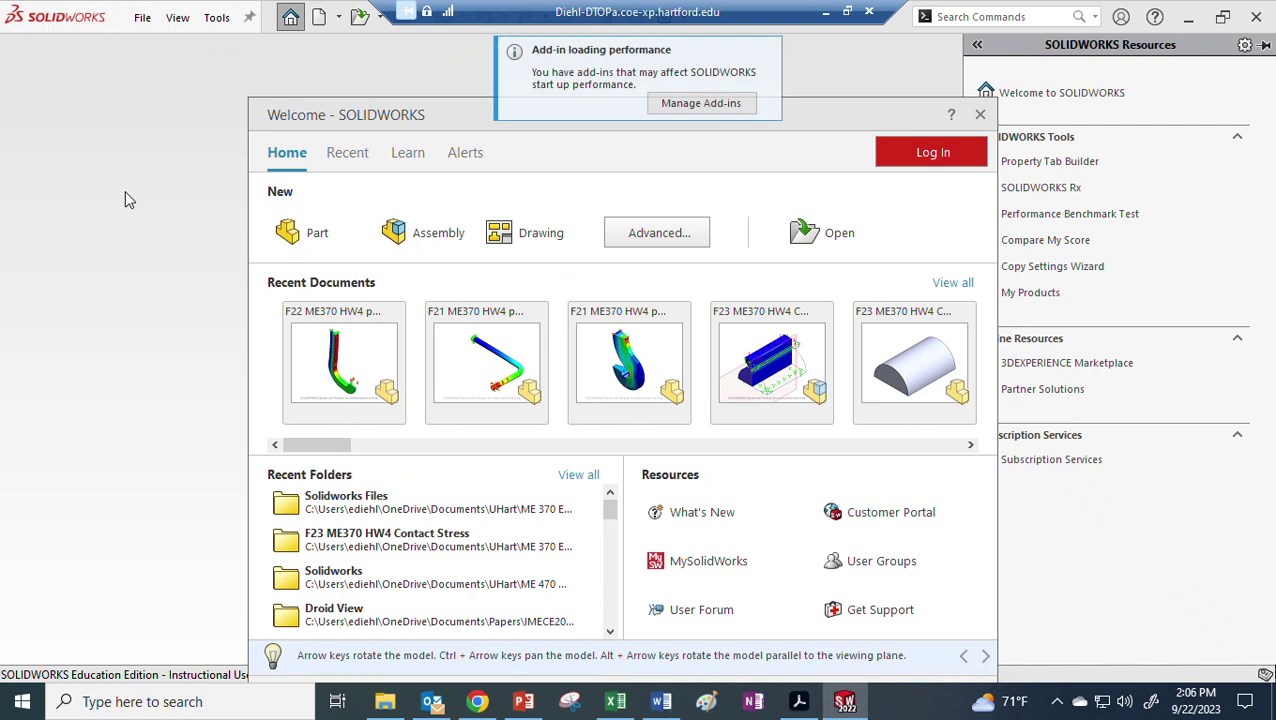
click(298, 233)
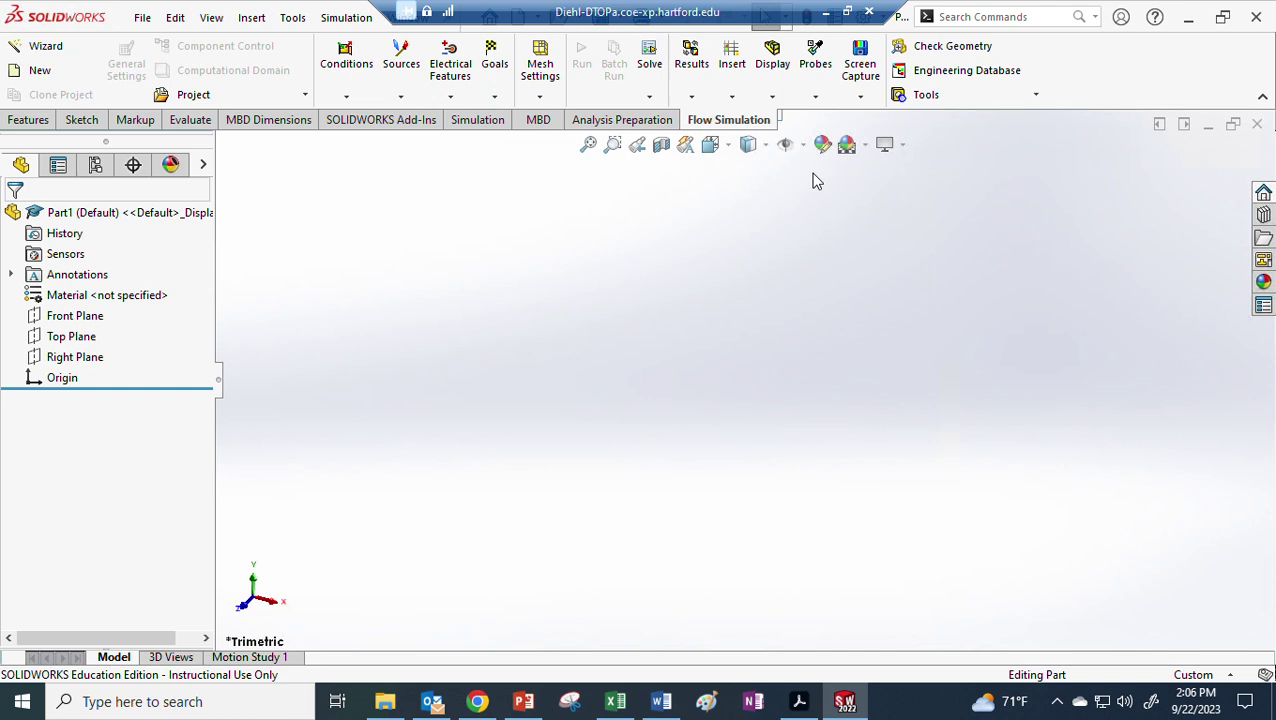
Step: Change the part's scene background to Plain White
click(866, 148)
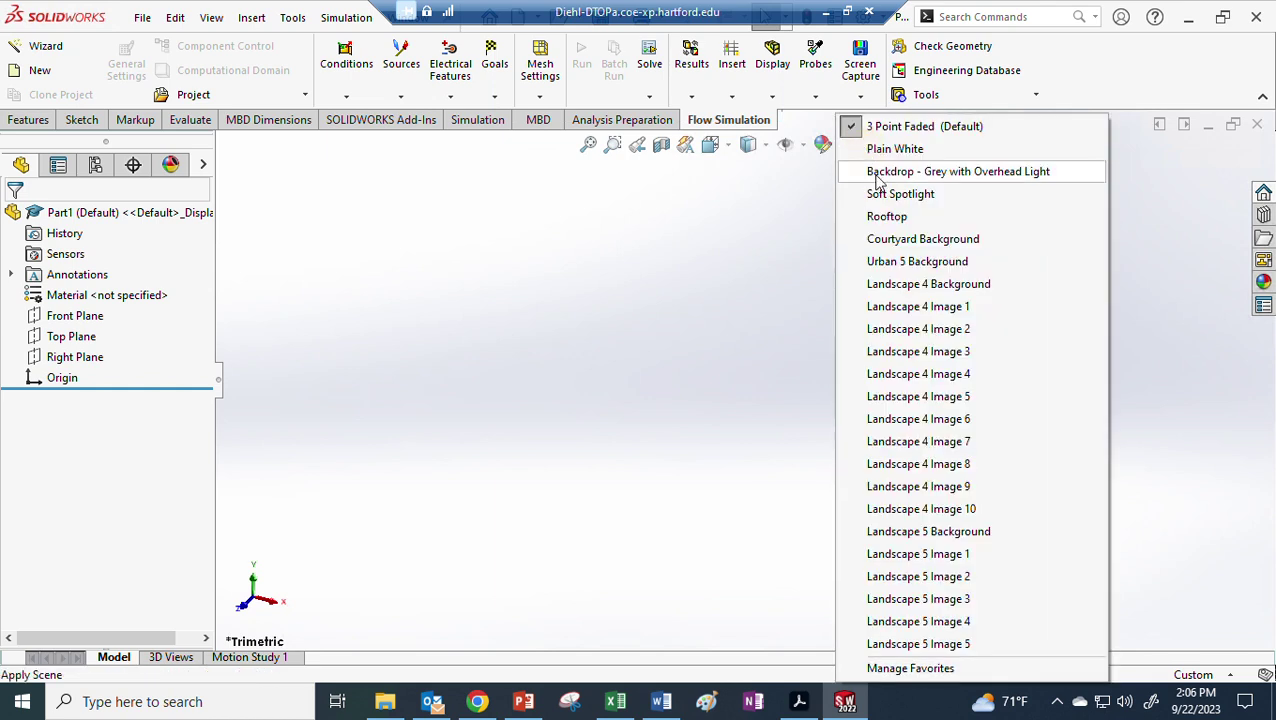
click(905, 146)
click(886, 145)
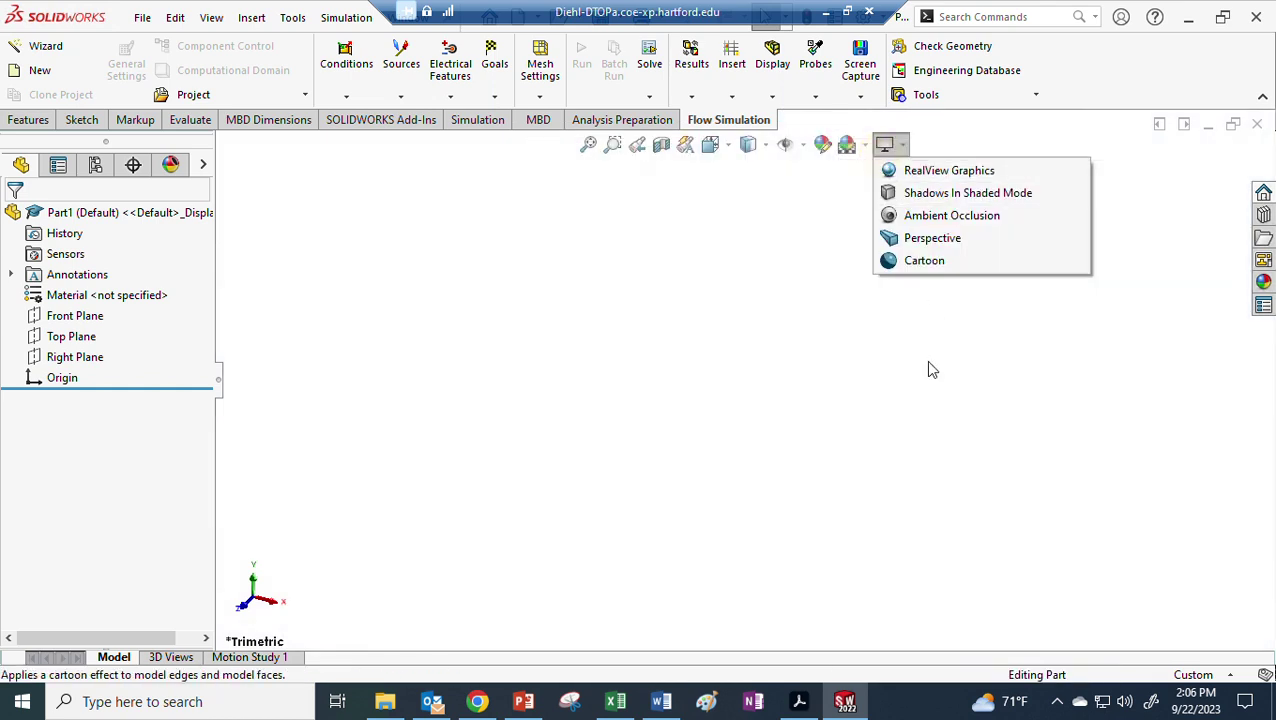
click(977, 432)
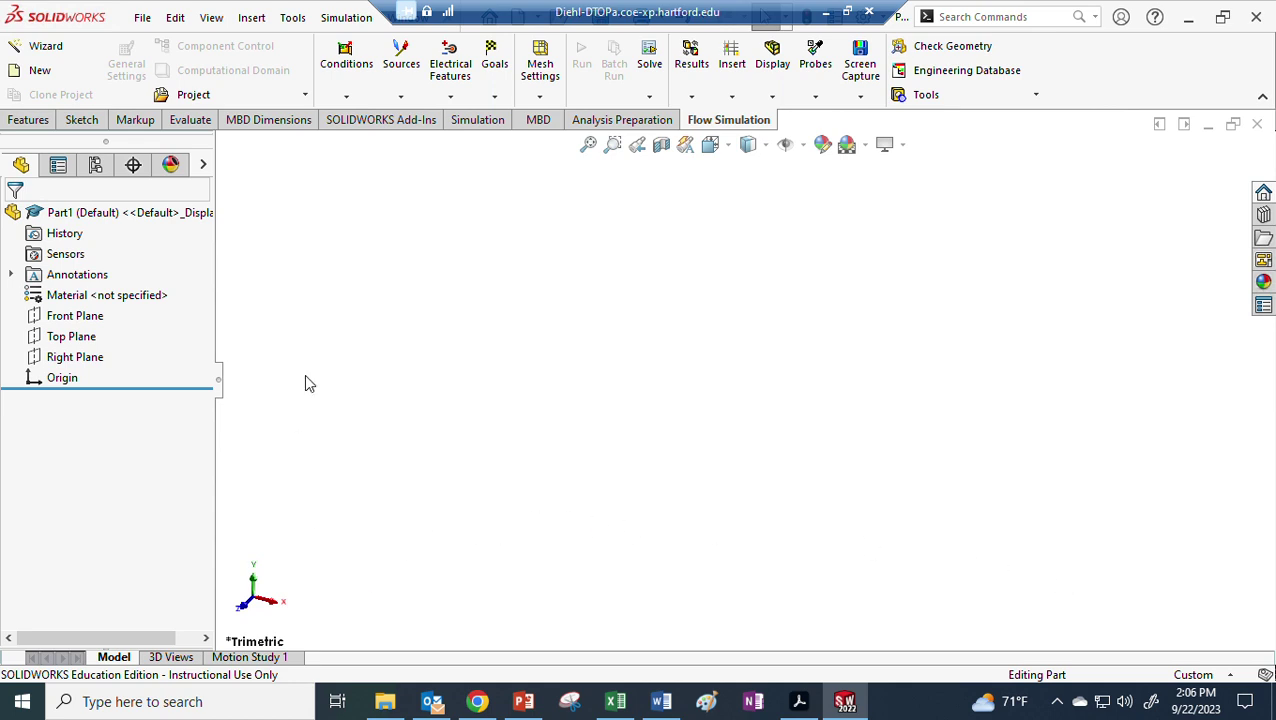
Step: Try to create a new simulation study in the empty part
click(470, 121)
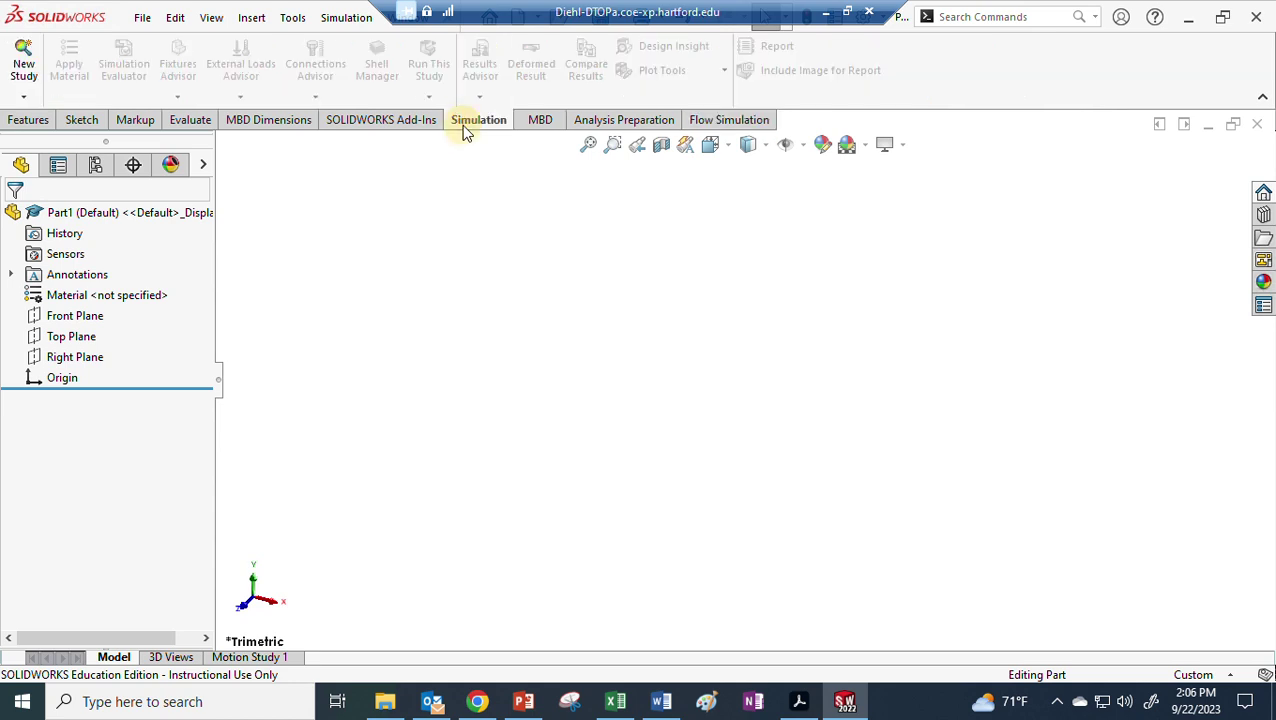
click(24, 68)
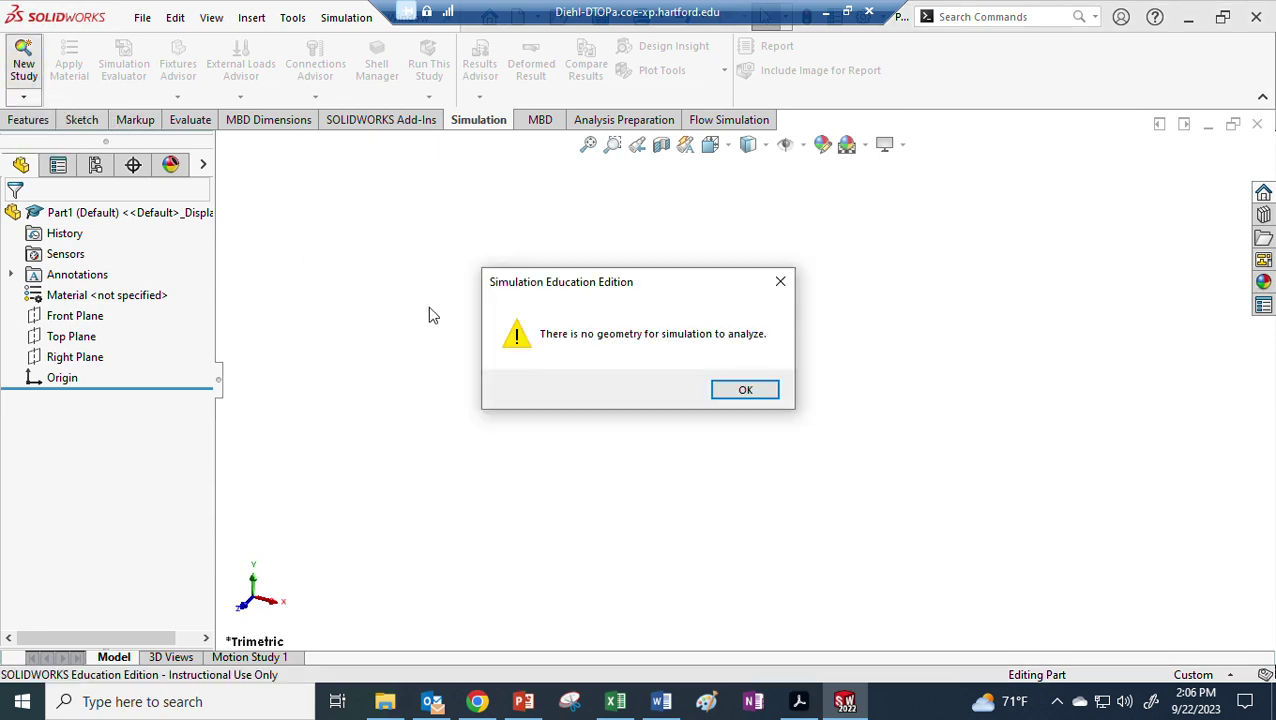
click(742, 390)
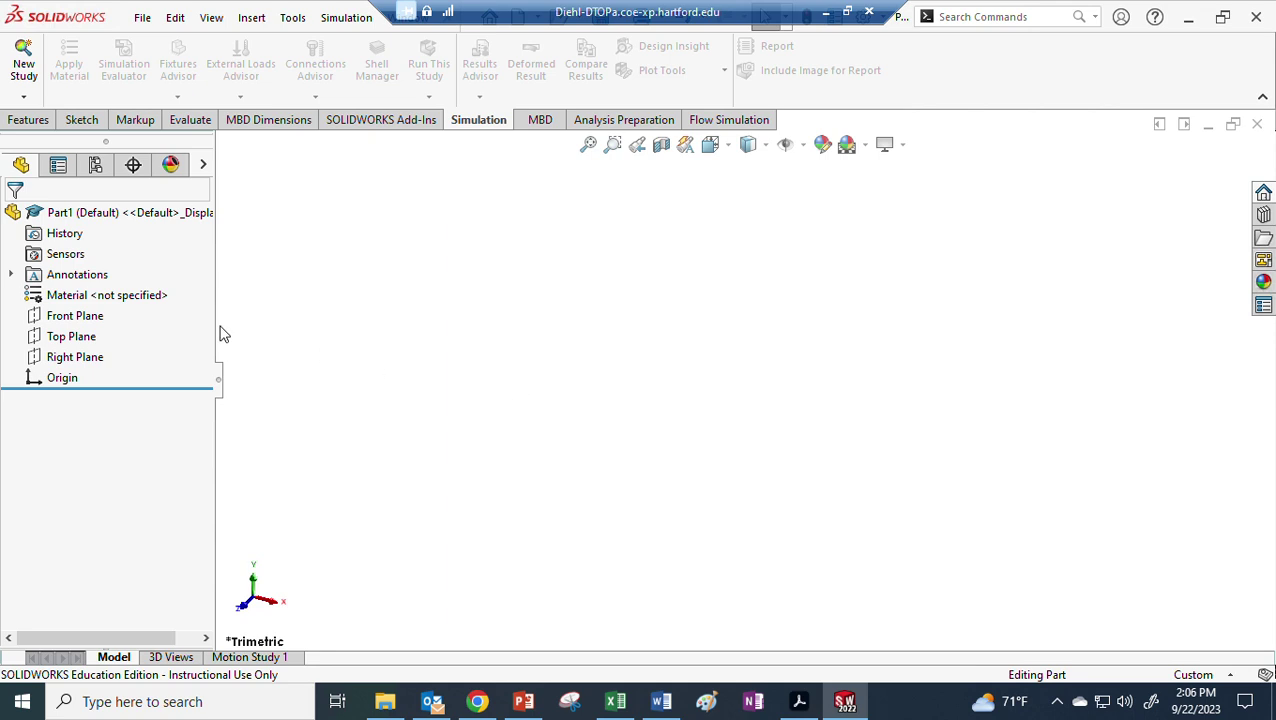
Step: Sketch a closed, thin L-shaped profile on the Front Plane from the origin, about 188 mm long and 38 mm high
click(37, 321)
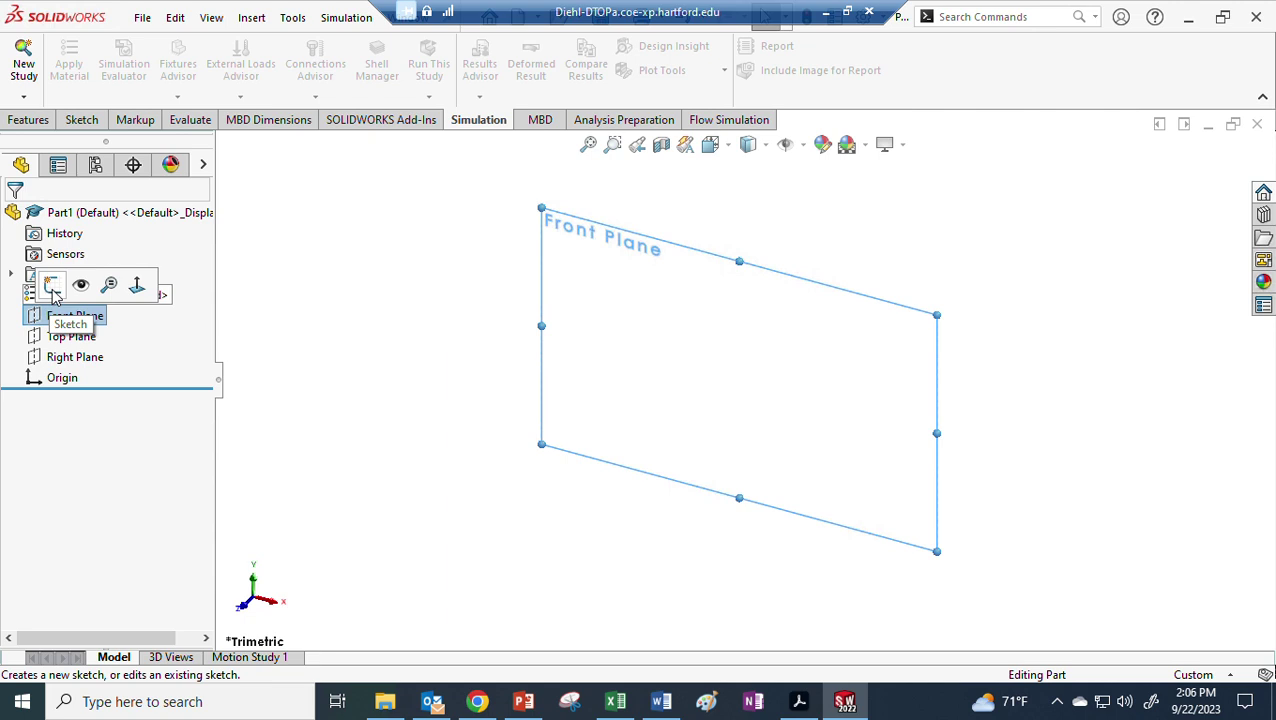
click(53, 287)
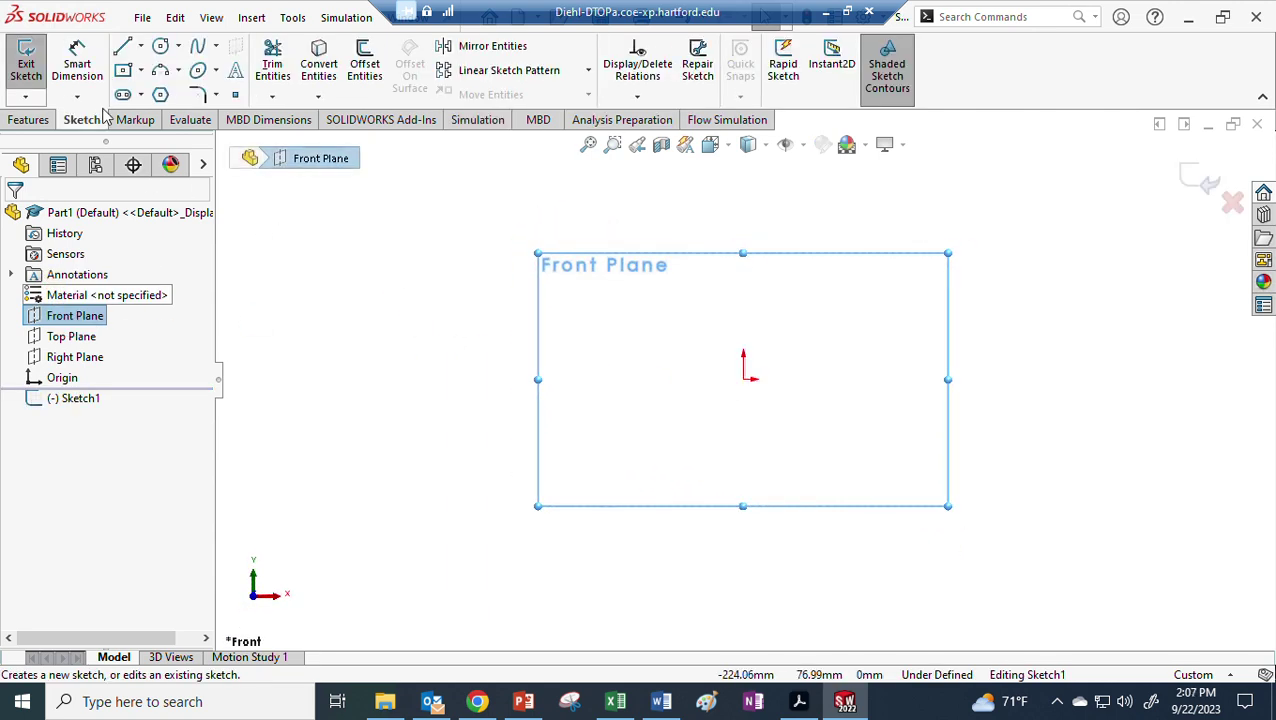
click(130, 57)
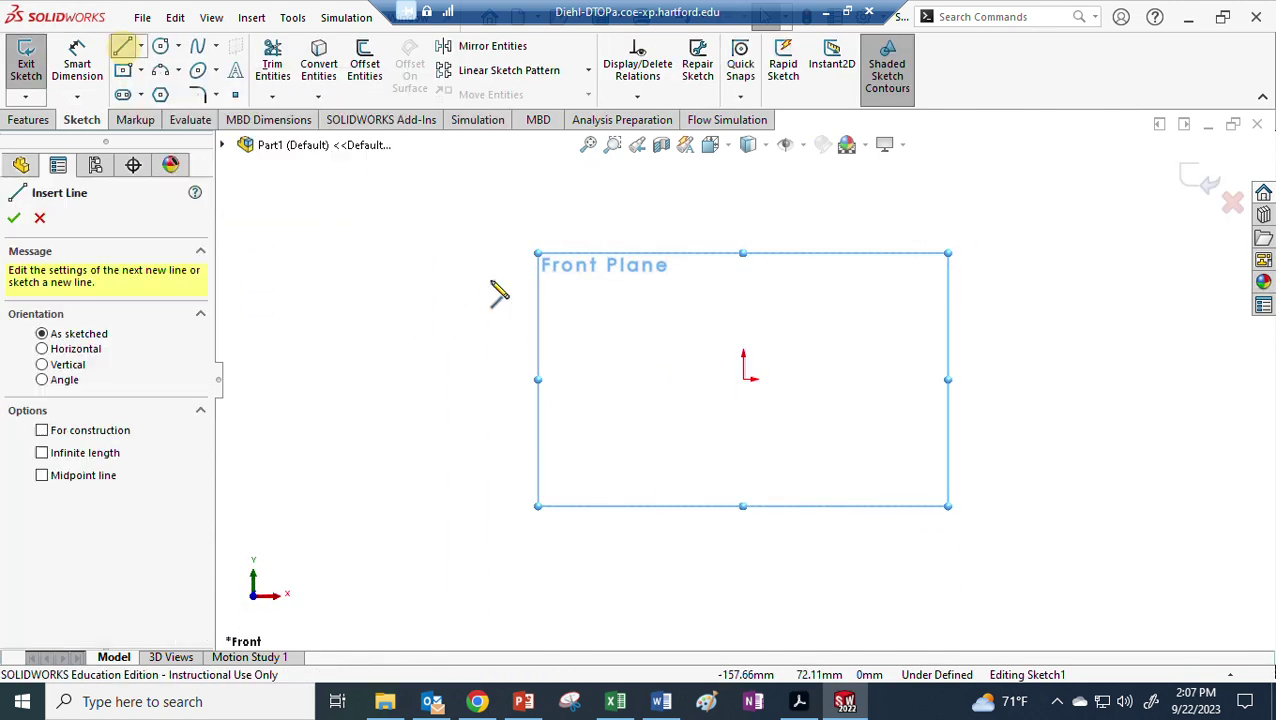
click(745, 378)
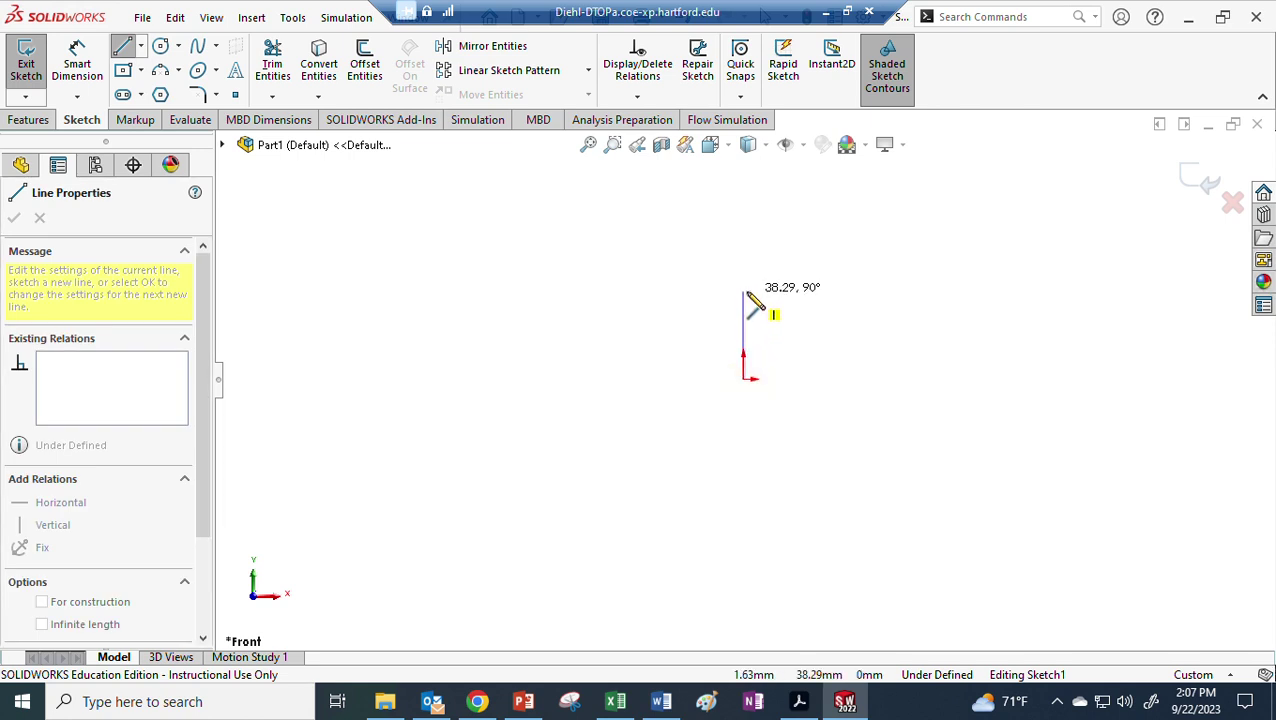
click(743, 292)
click(1177, 292)
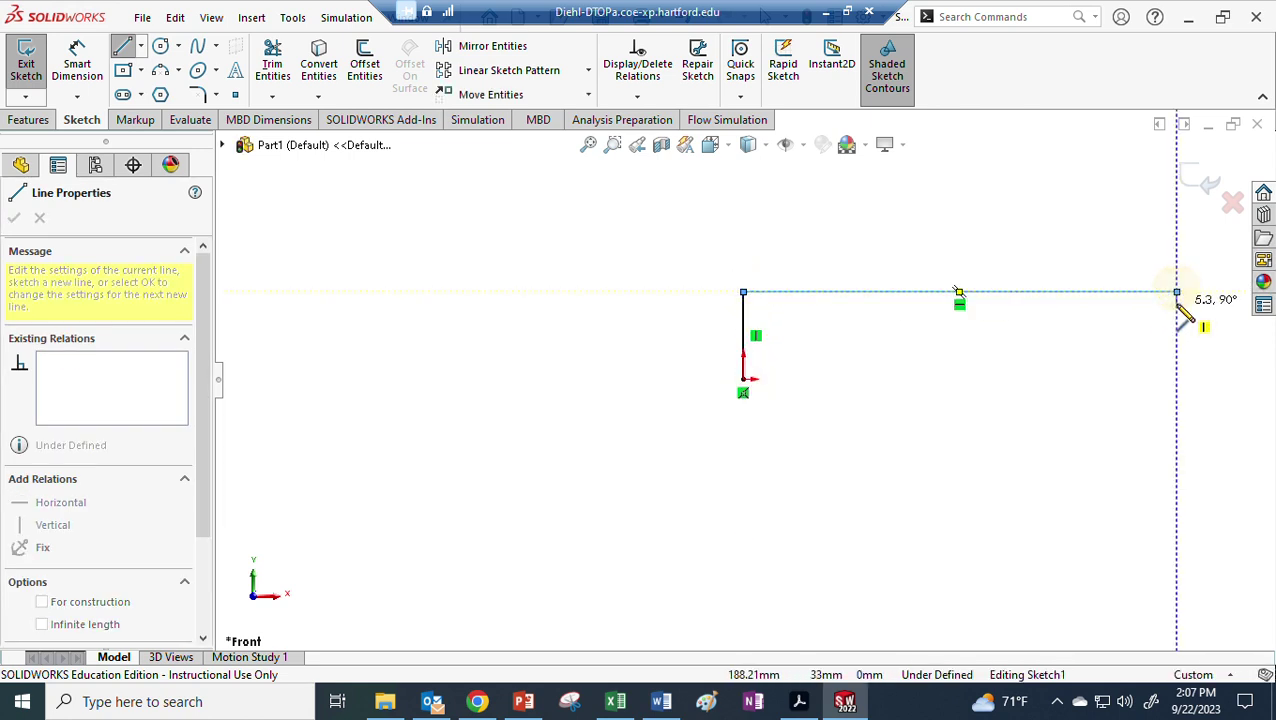
click(1177, 303)
click(759, 303)
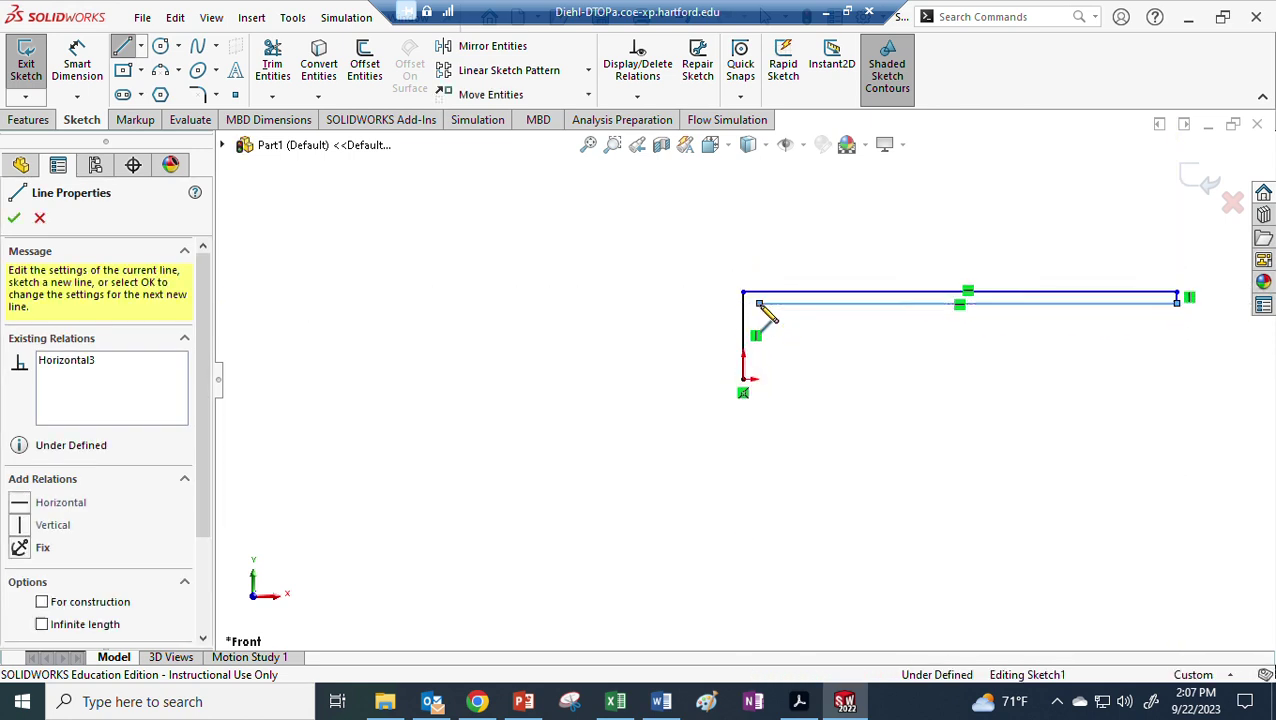
click(759, 378)
click(743, 378)
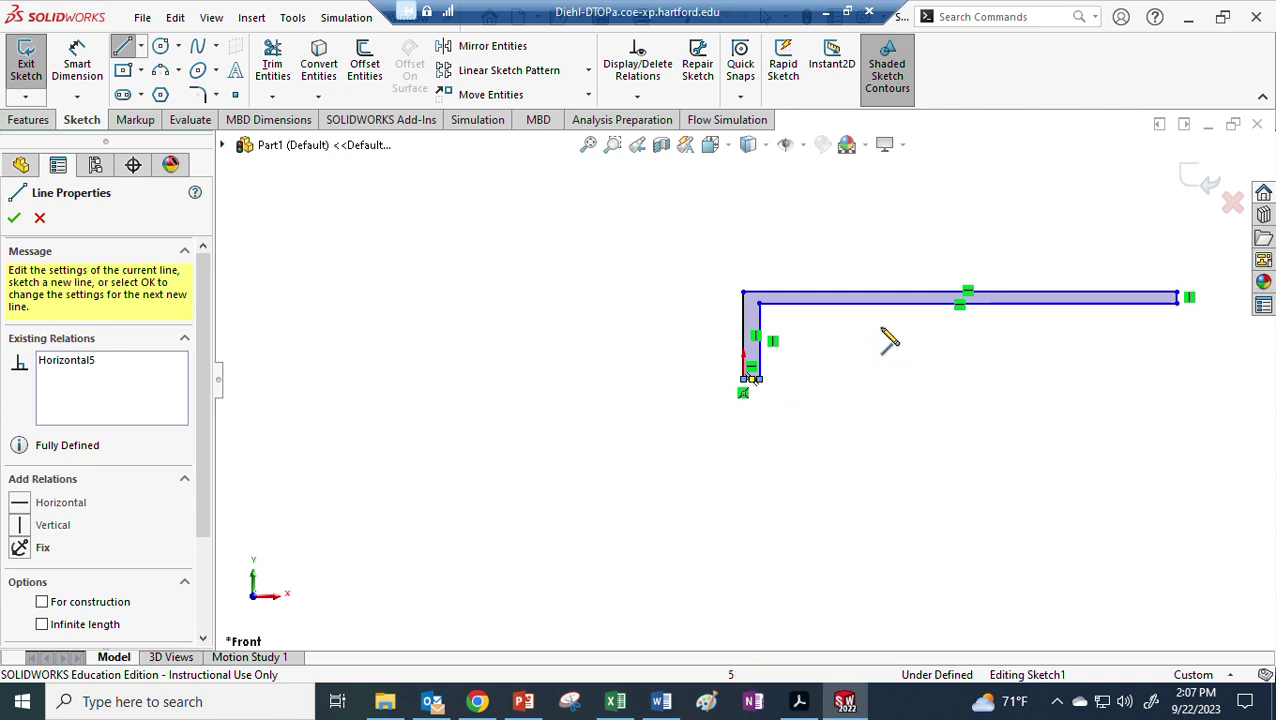
key(Escape)
key(f)
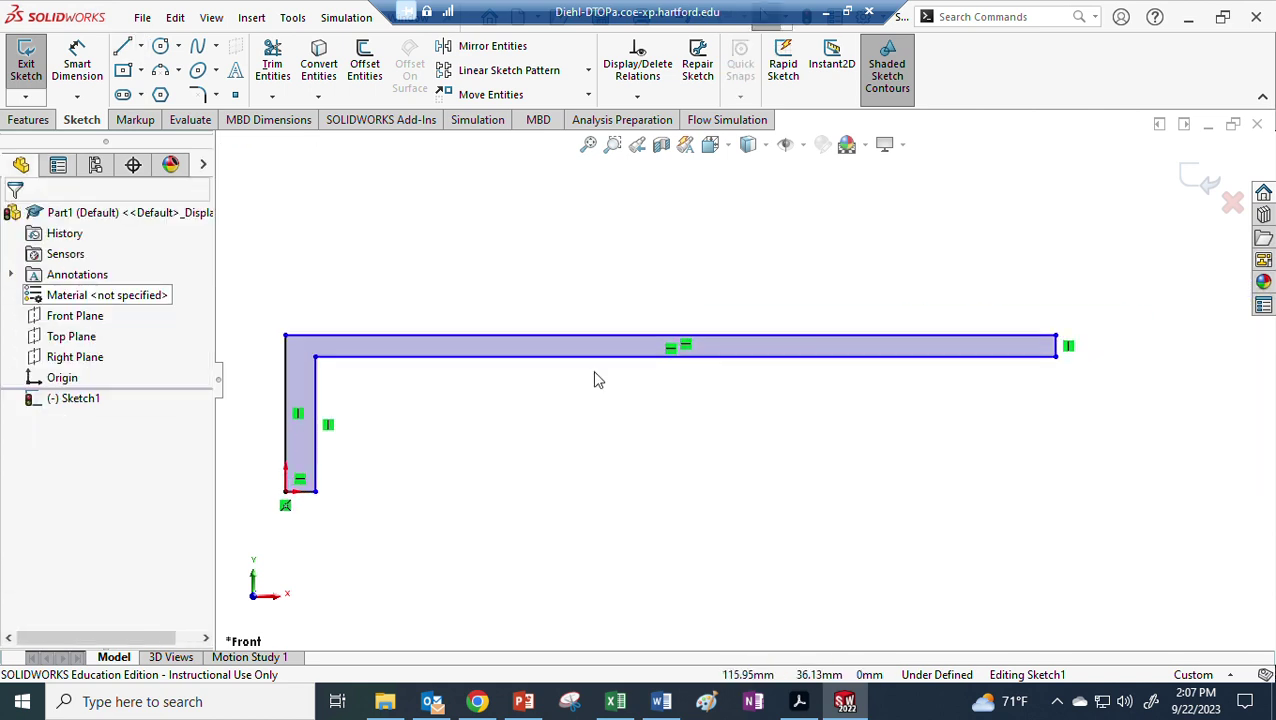
Step: Dimension the profile's long upper edge to 4 mm
click(80, 66)
click(997, 340)
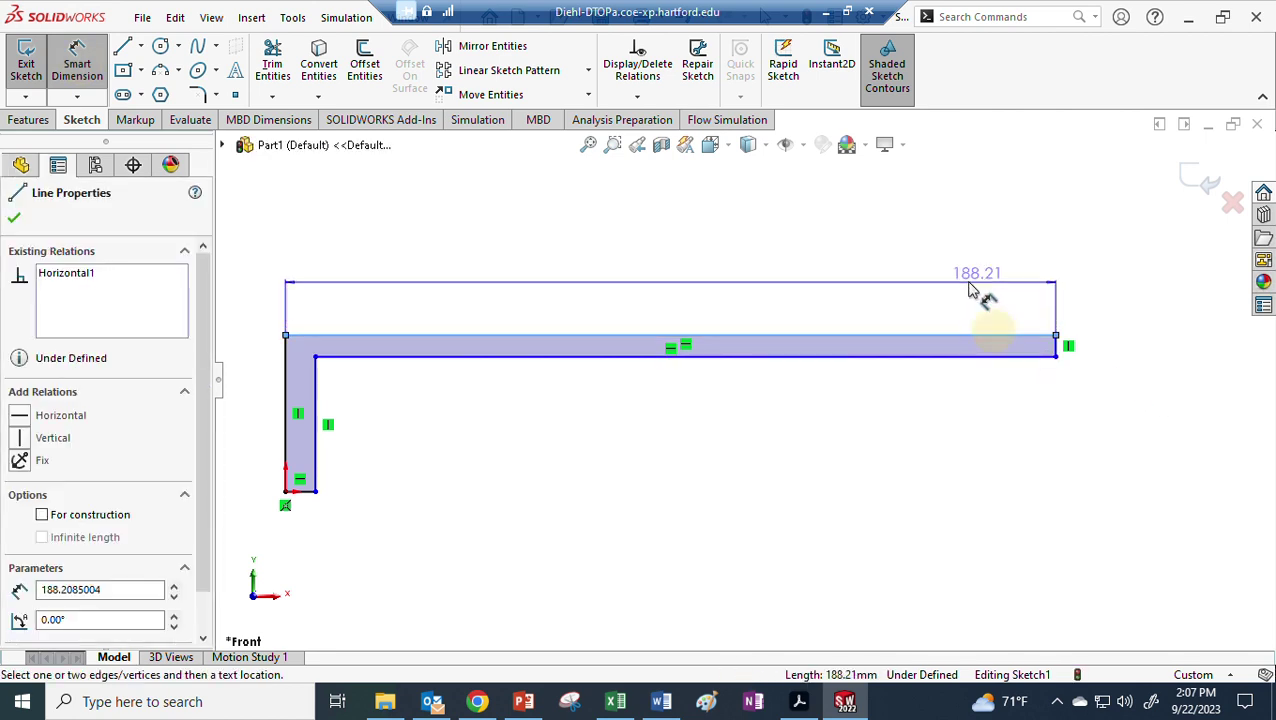
click(970, 282)
text(4mm)
key(Return)
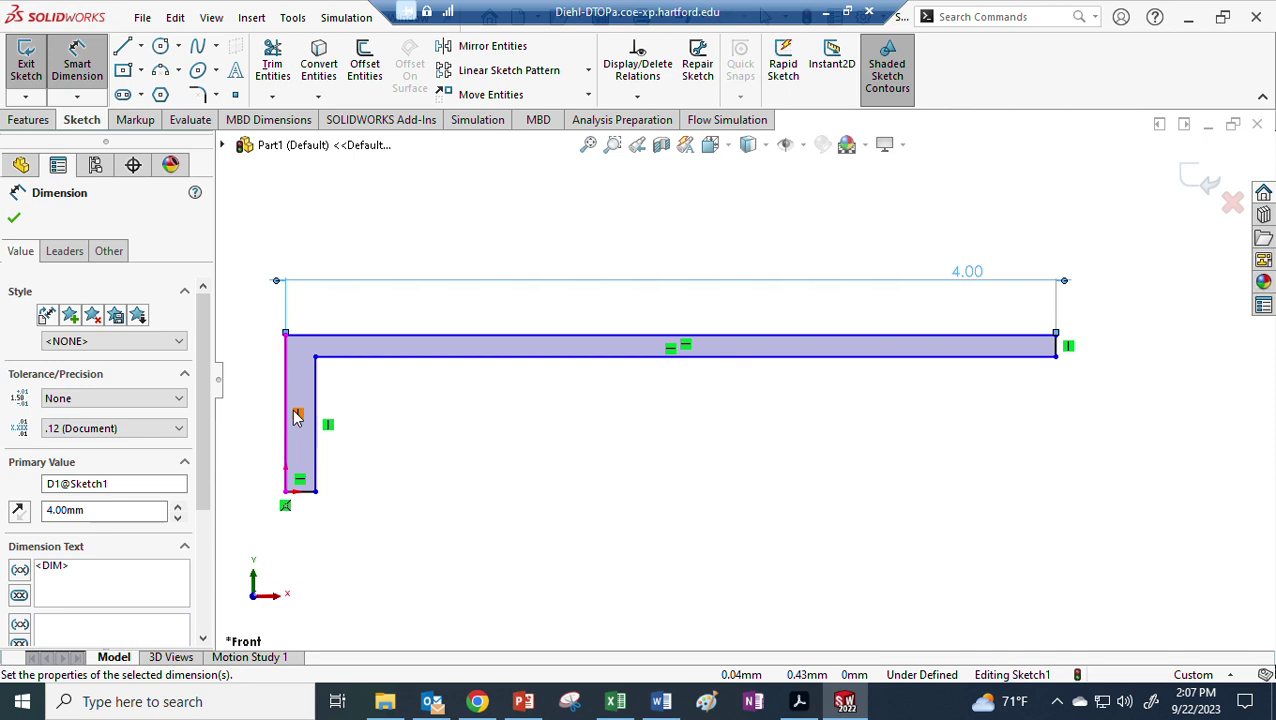
Step: Dimension the profile's outer vertical edge at the origin to 1 mm
click(288, 418)
click(262, 420)
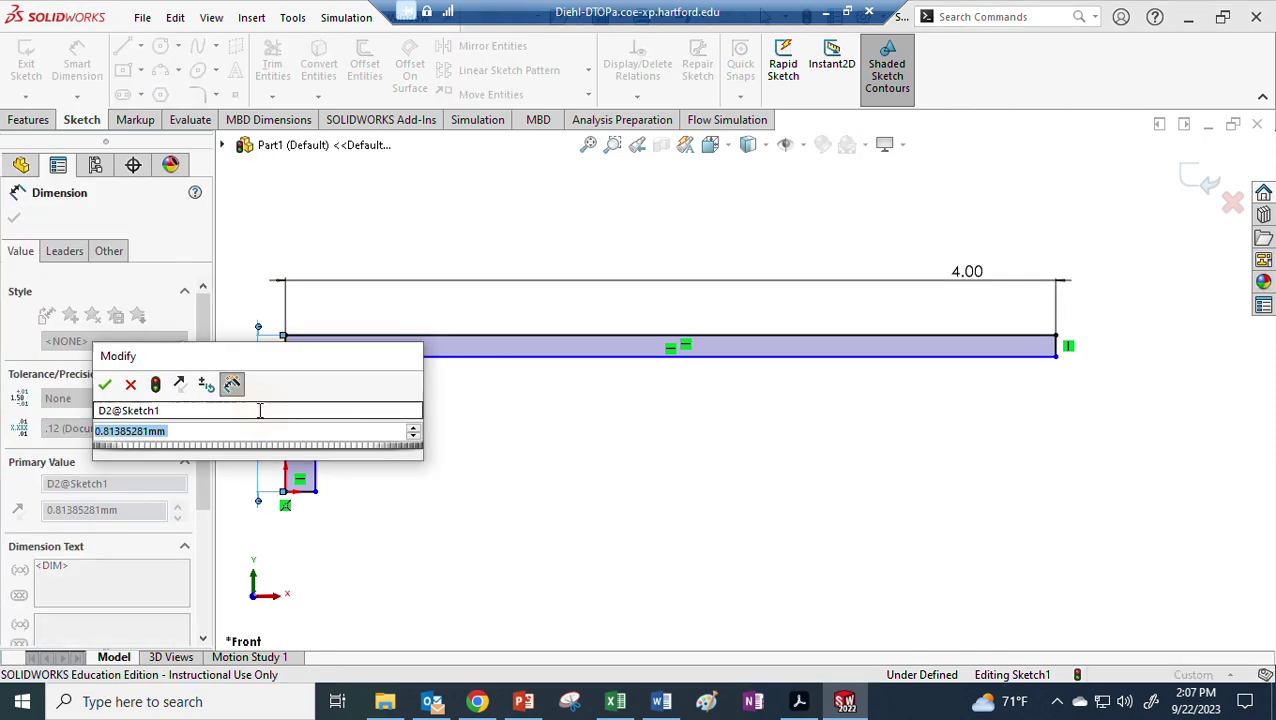
text(1)
key(Return)
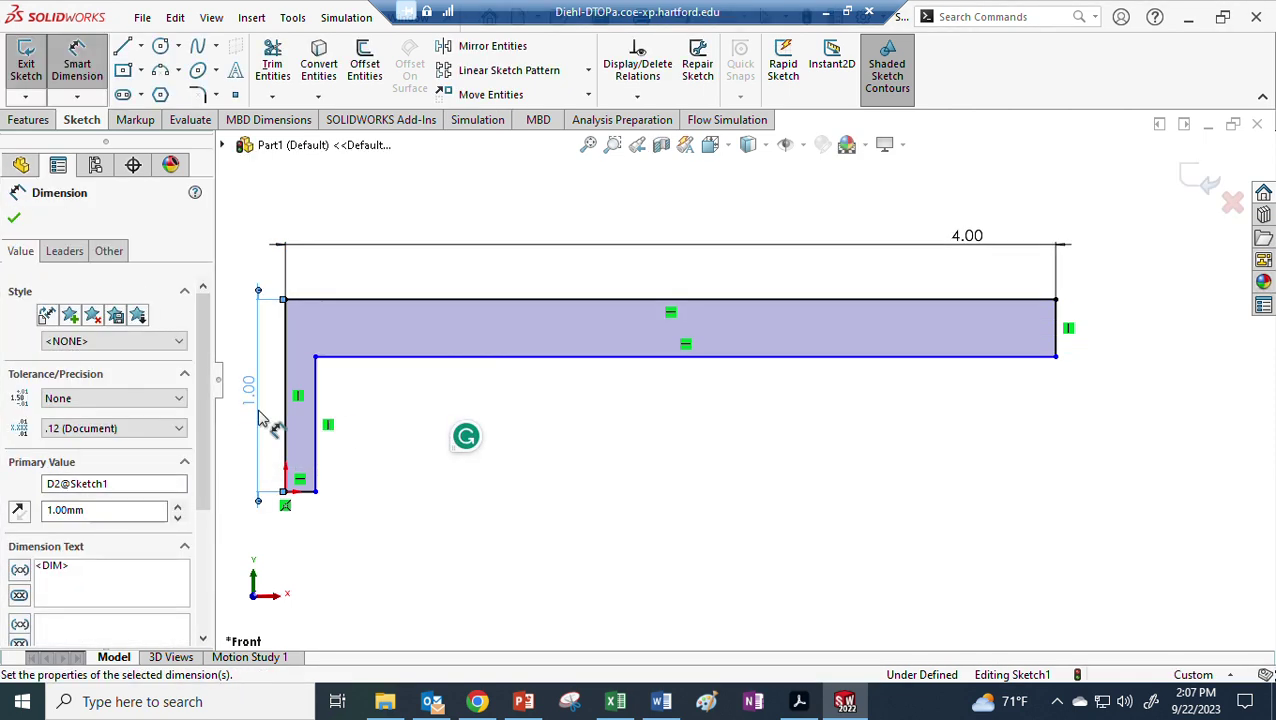
Step: Exit the sketch and switch the document units to IPS (inch, pound, second)
click(1200, 185)
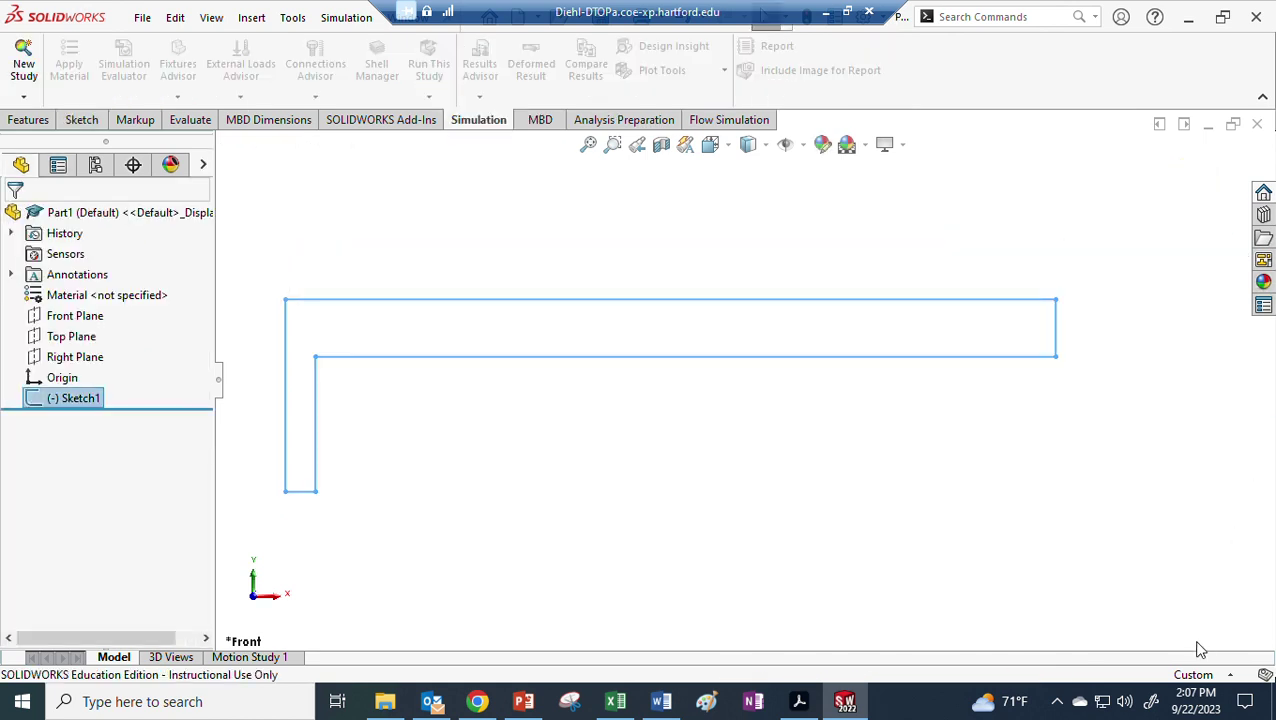
click(1196, 674)
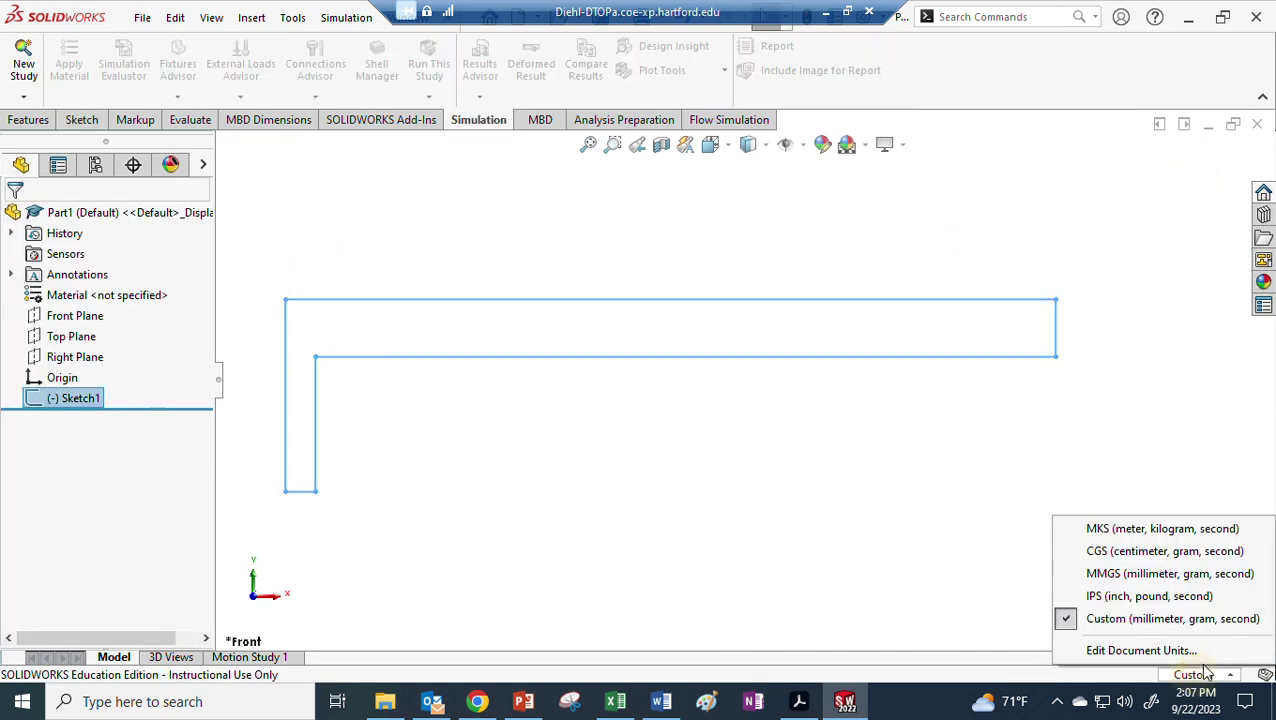
click(1120, 596)
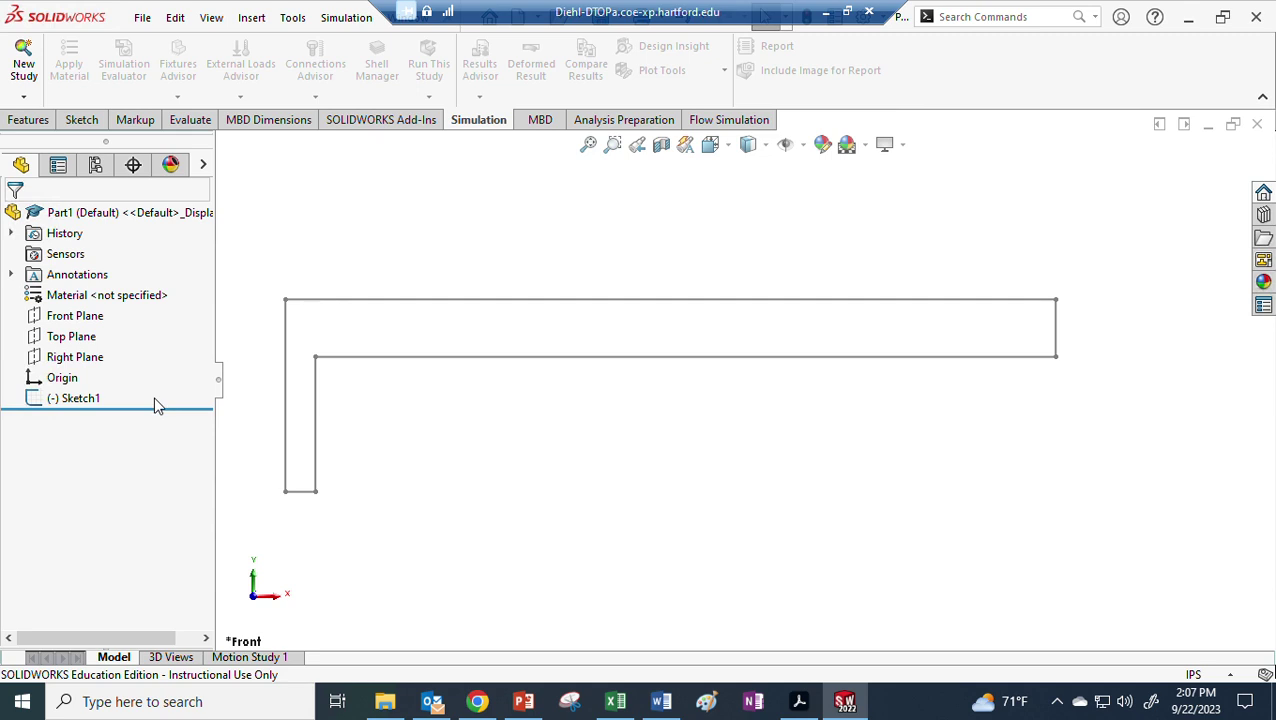
Step: Reopen the L-profile sketch for editing and set the upper edge's length to 4 in
click(60, 400)
right_click(60, 400)
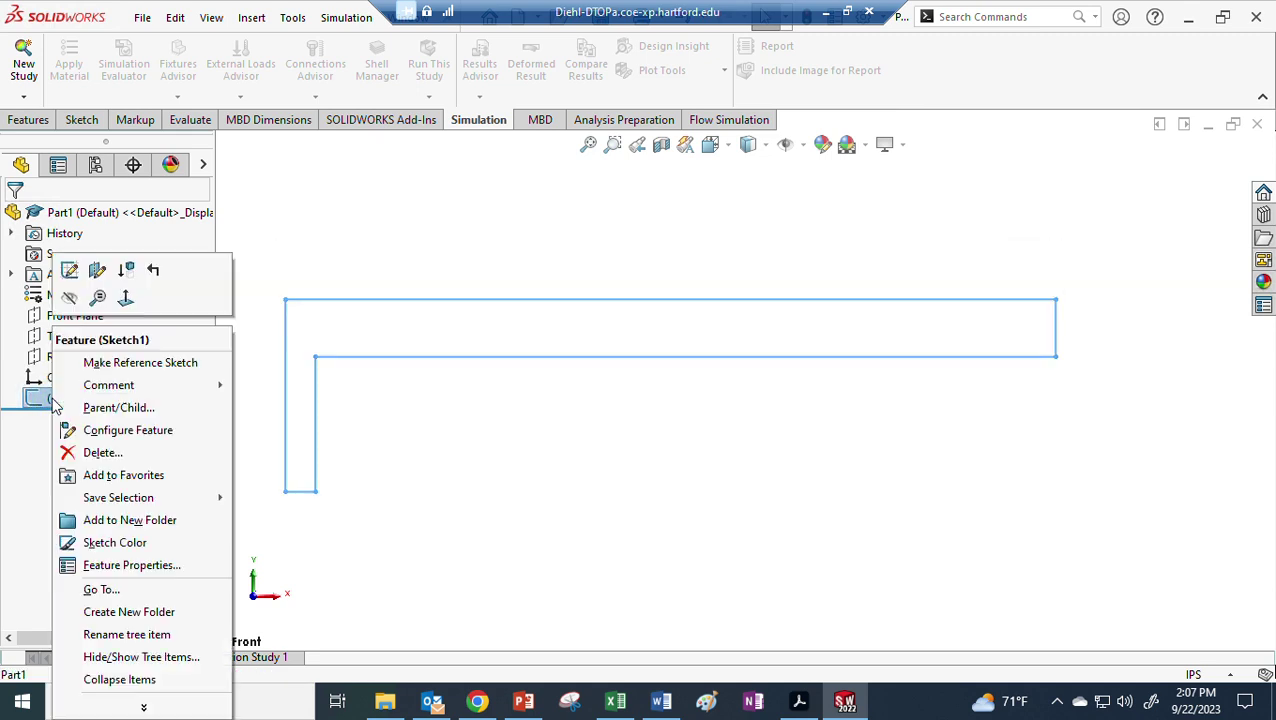
click(69, 270)
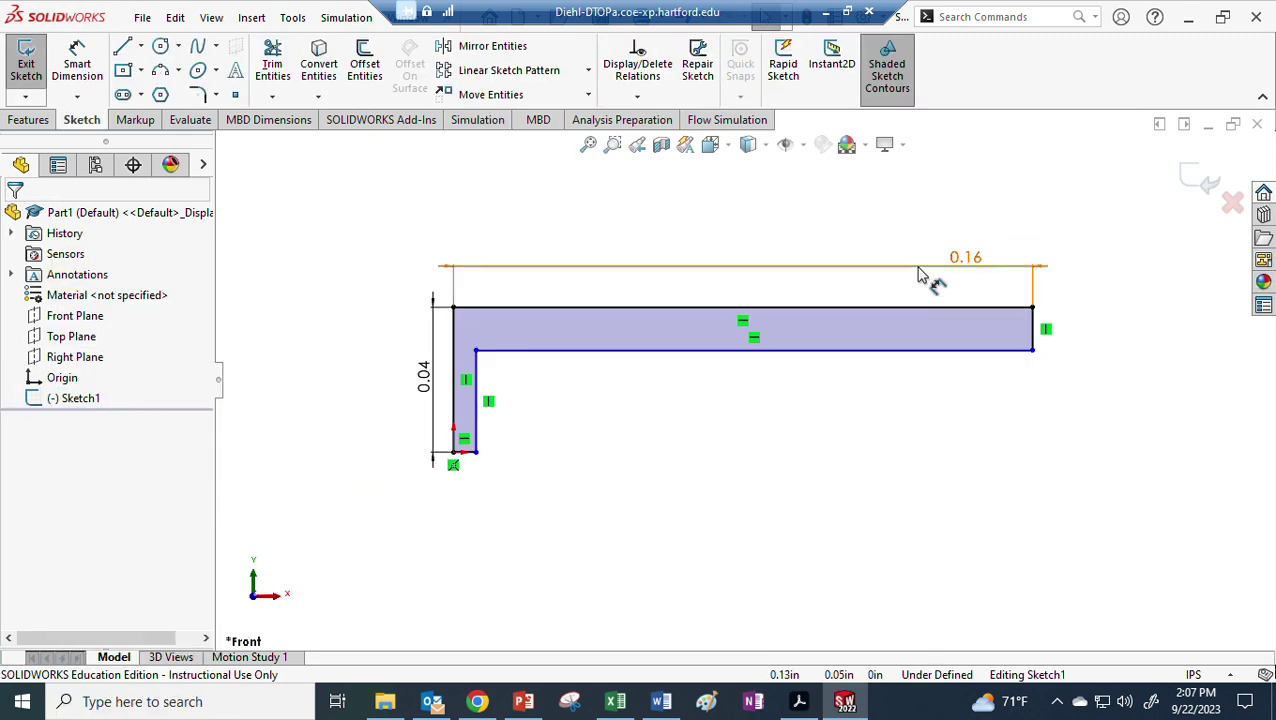
double_click(966, 268)
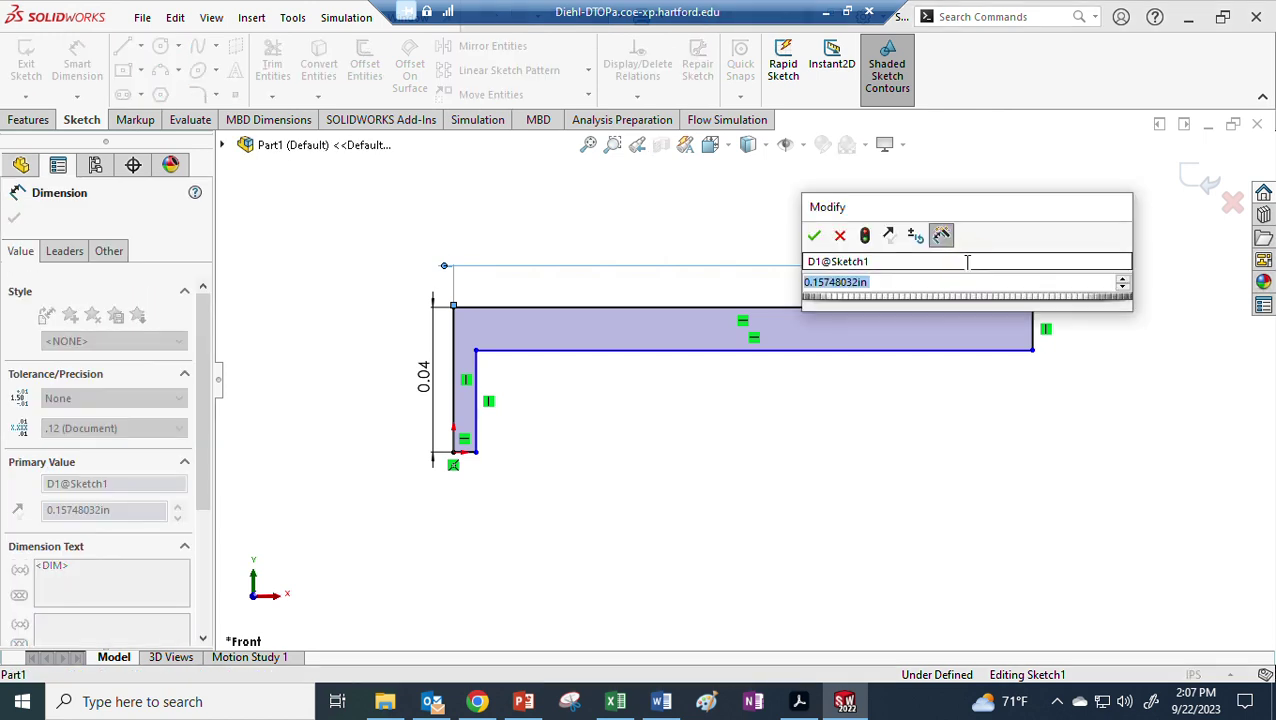
text(4)
key(Return)
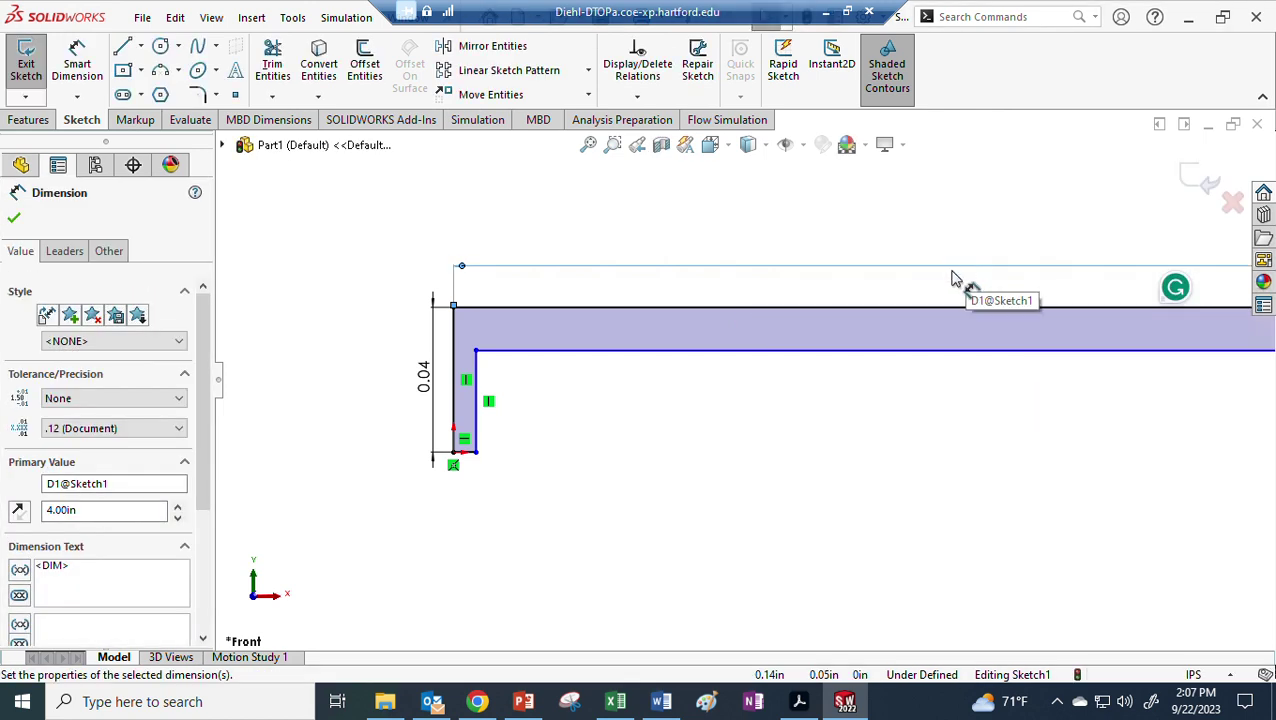
Step: Set the length of the profile's outer vertical edge at the origin to 1 in
key(Escape)
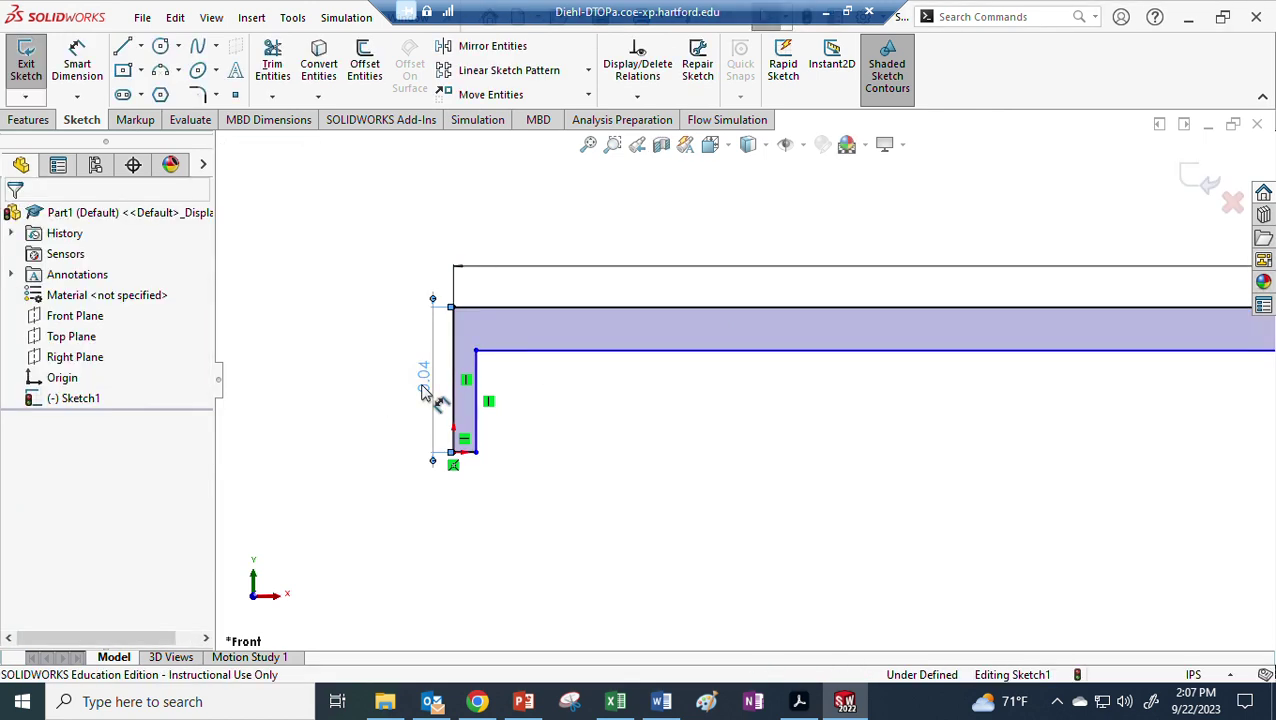
double_click(423, 391)
text(1)
key(Return)
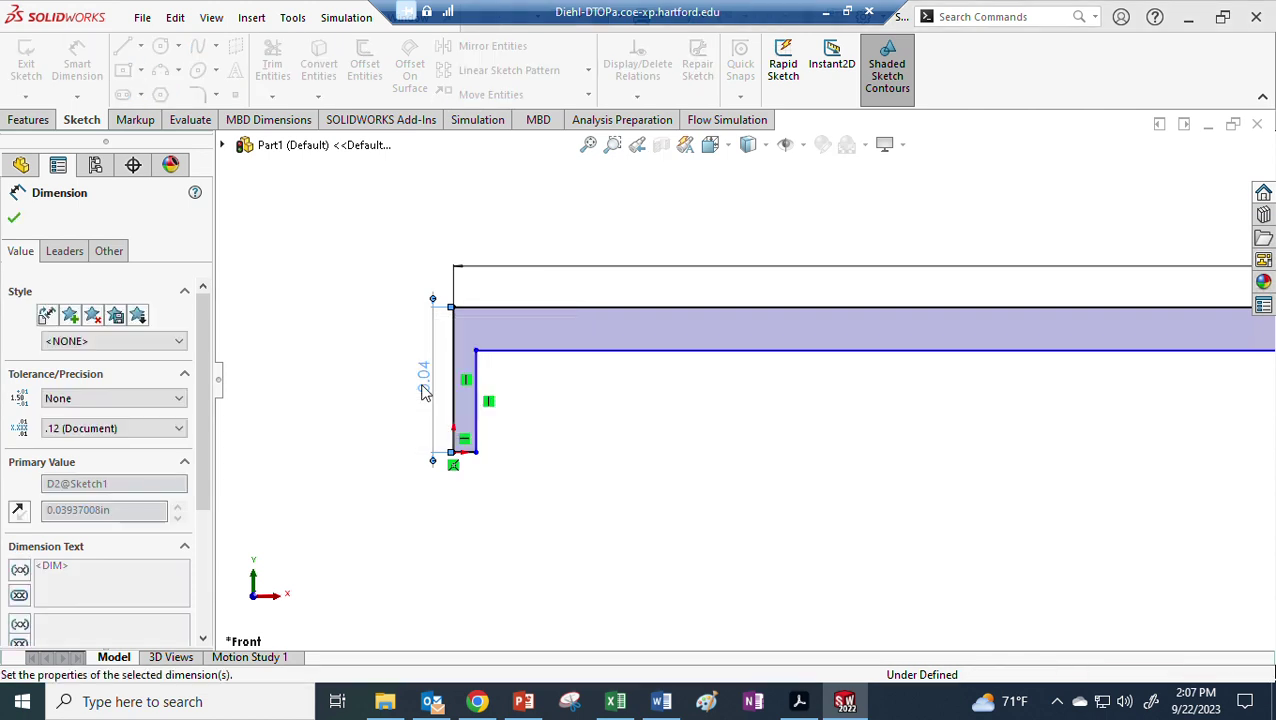
scroll(1180, 380, up, 3)
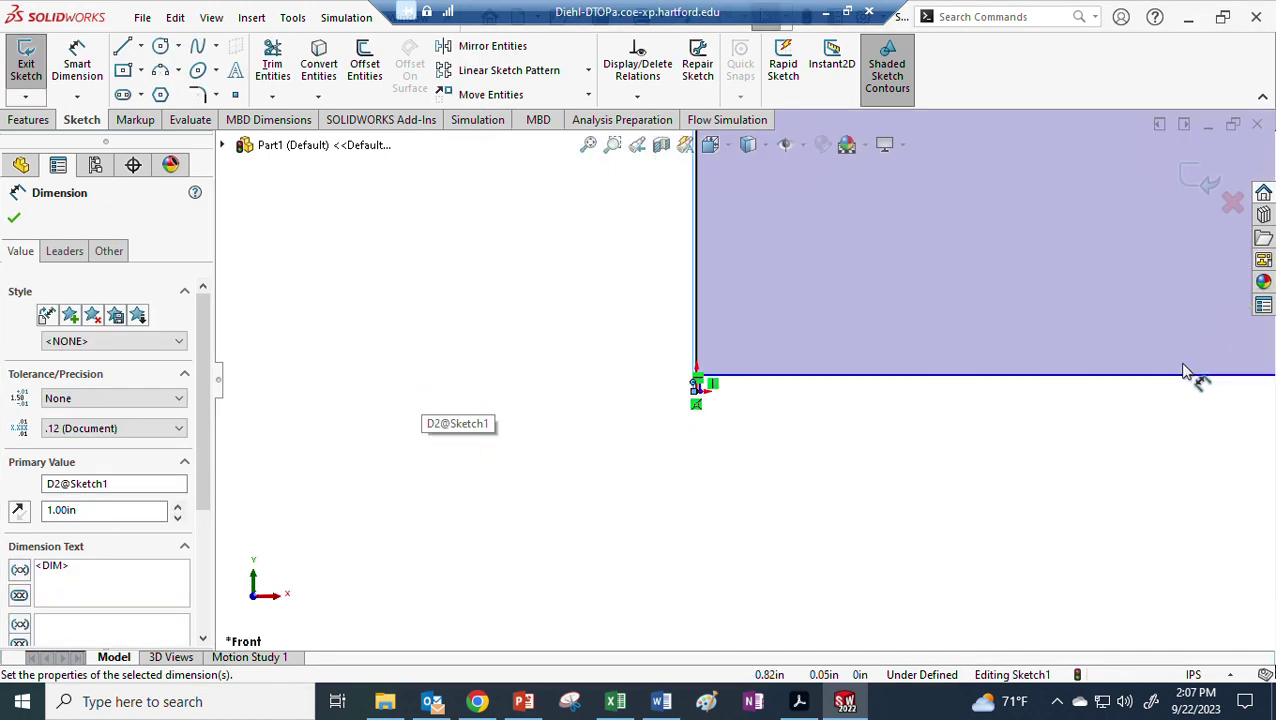
key(f)
scroll(987, 355, down, 2)
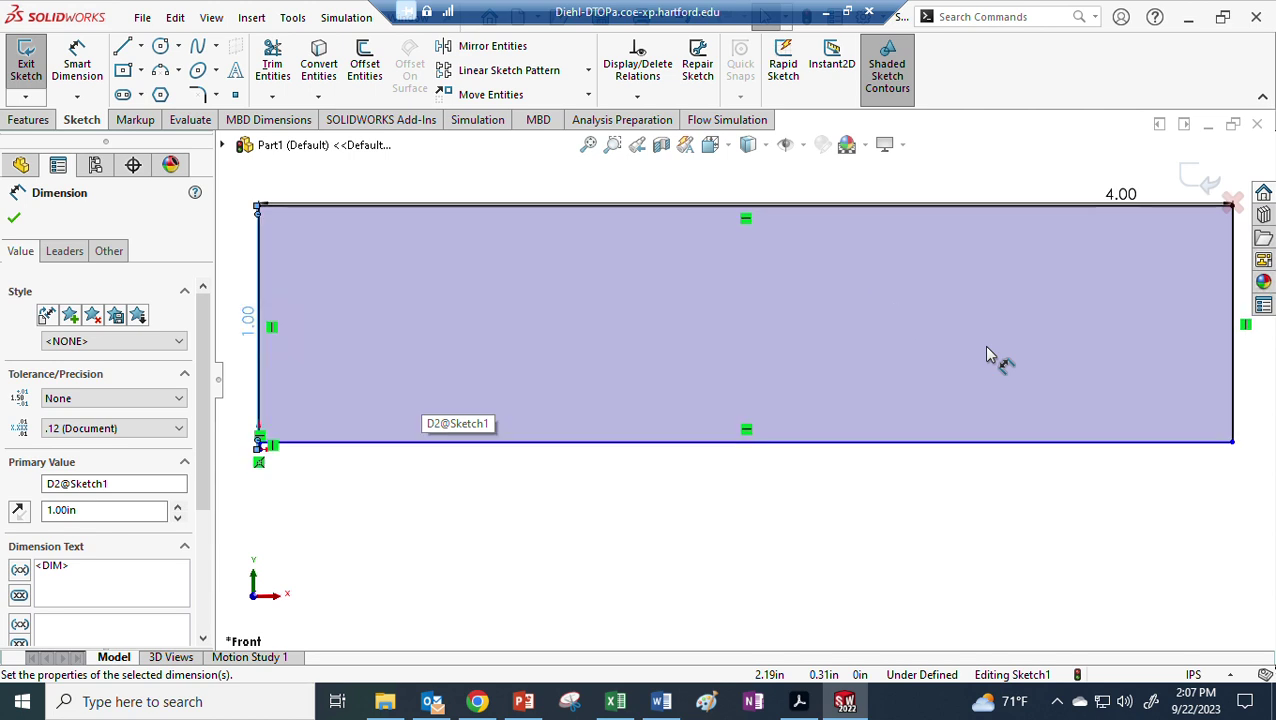
key(f)
Step: Dimension the short vertical edge at the free end of the profile's long arm to 0.1094 in
click(1152, 344)
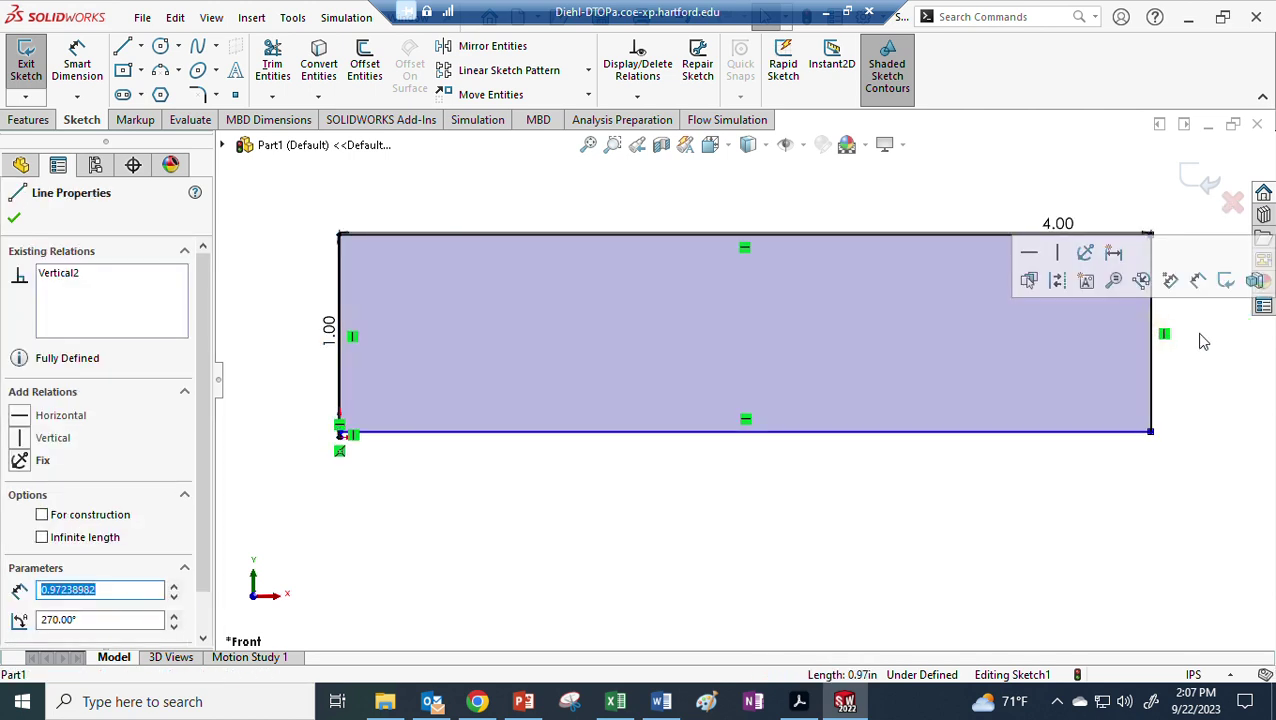
click(80, 64)
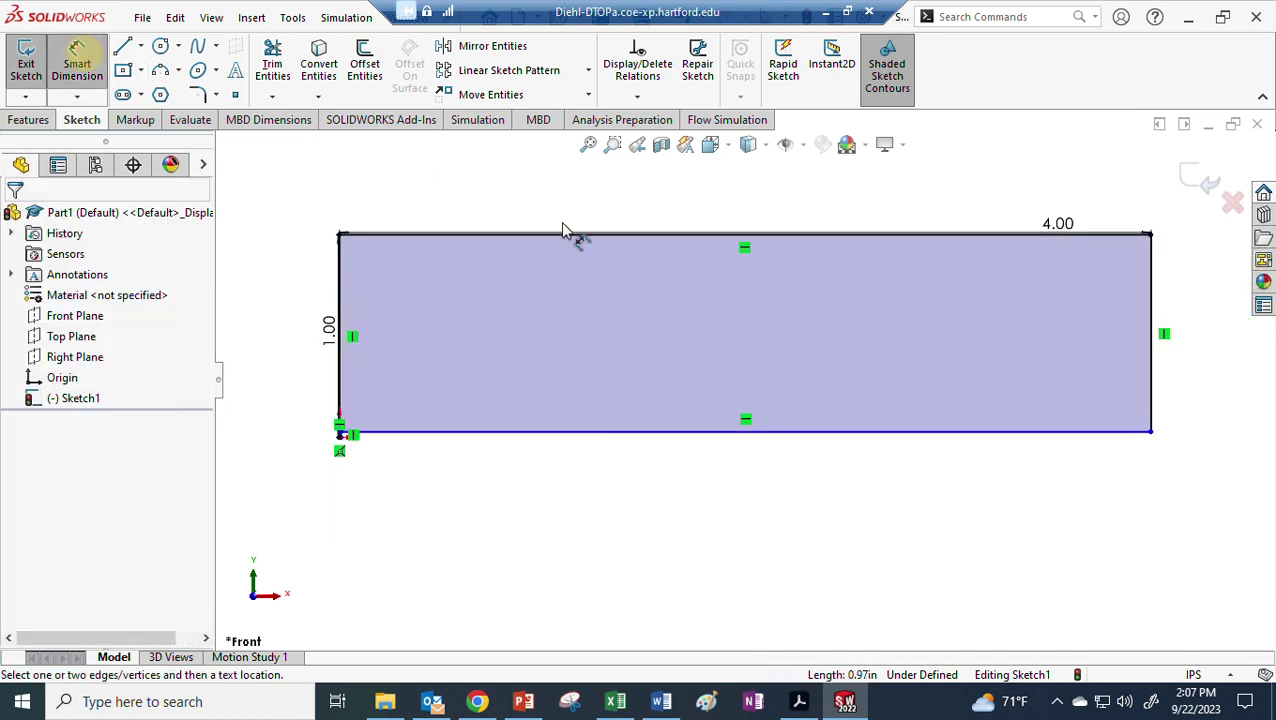
click(1152, 330)
click(1190, 314)
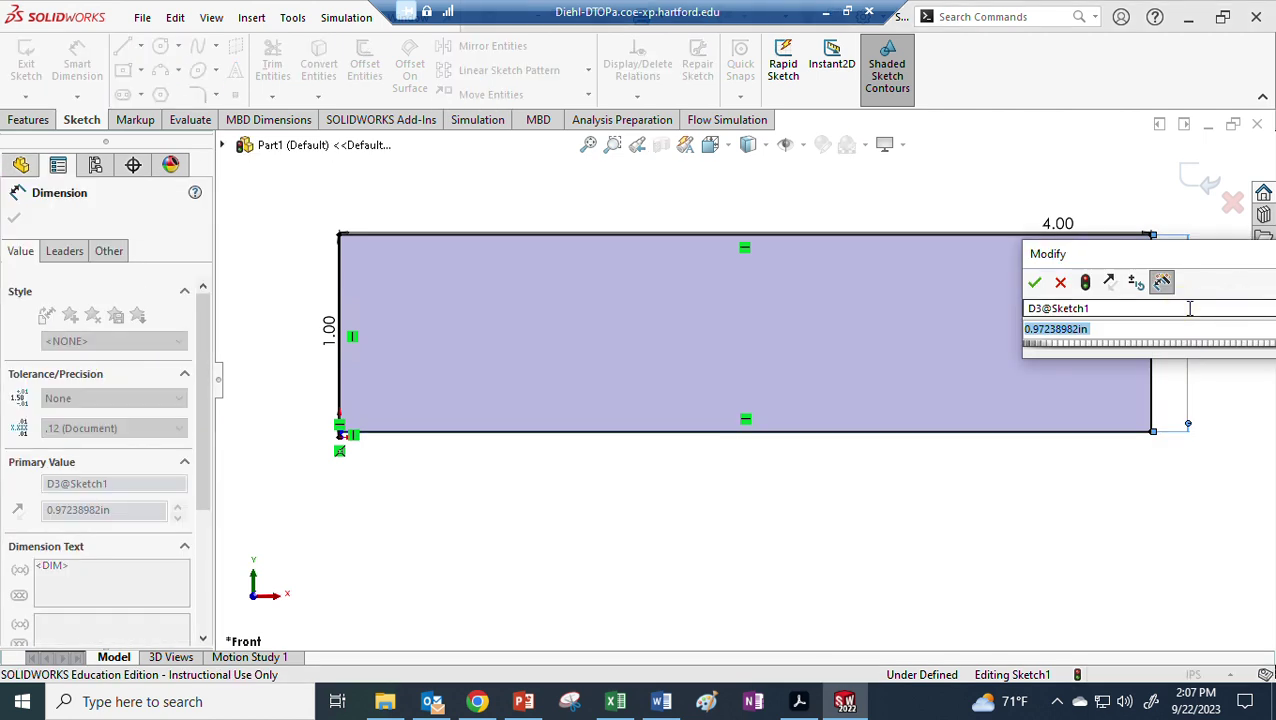
text(.1)
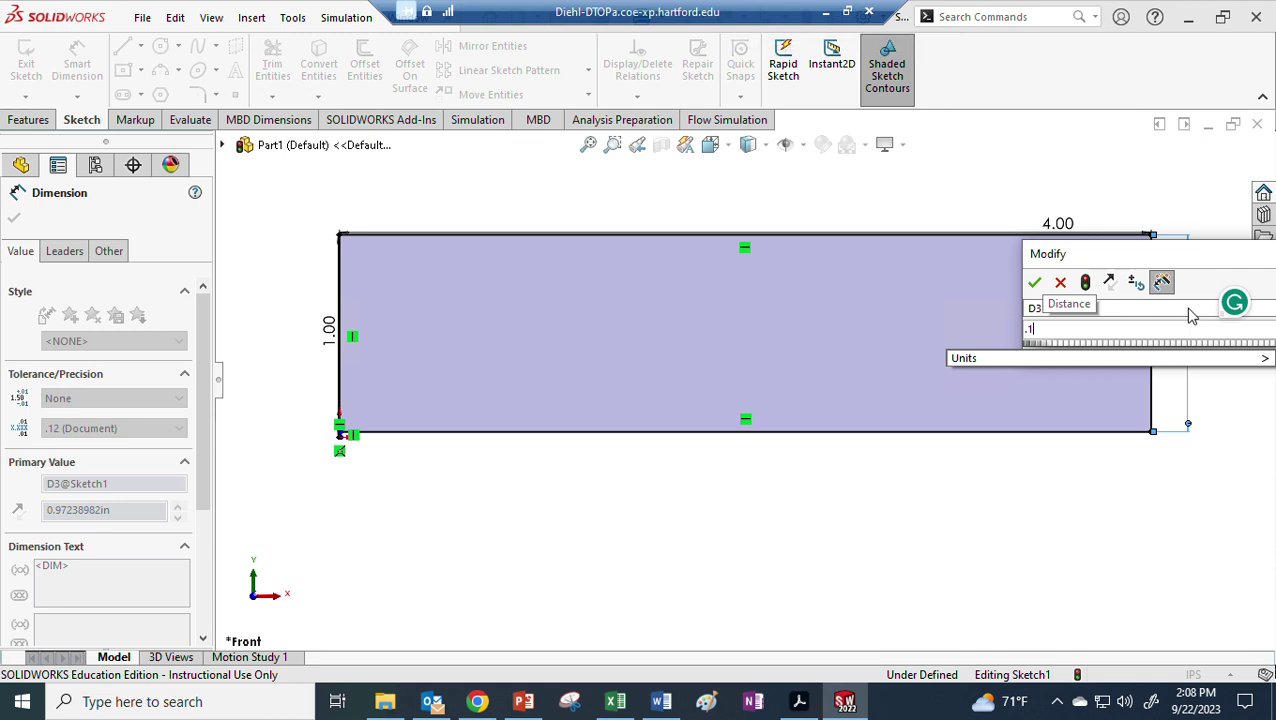
text(094)
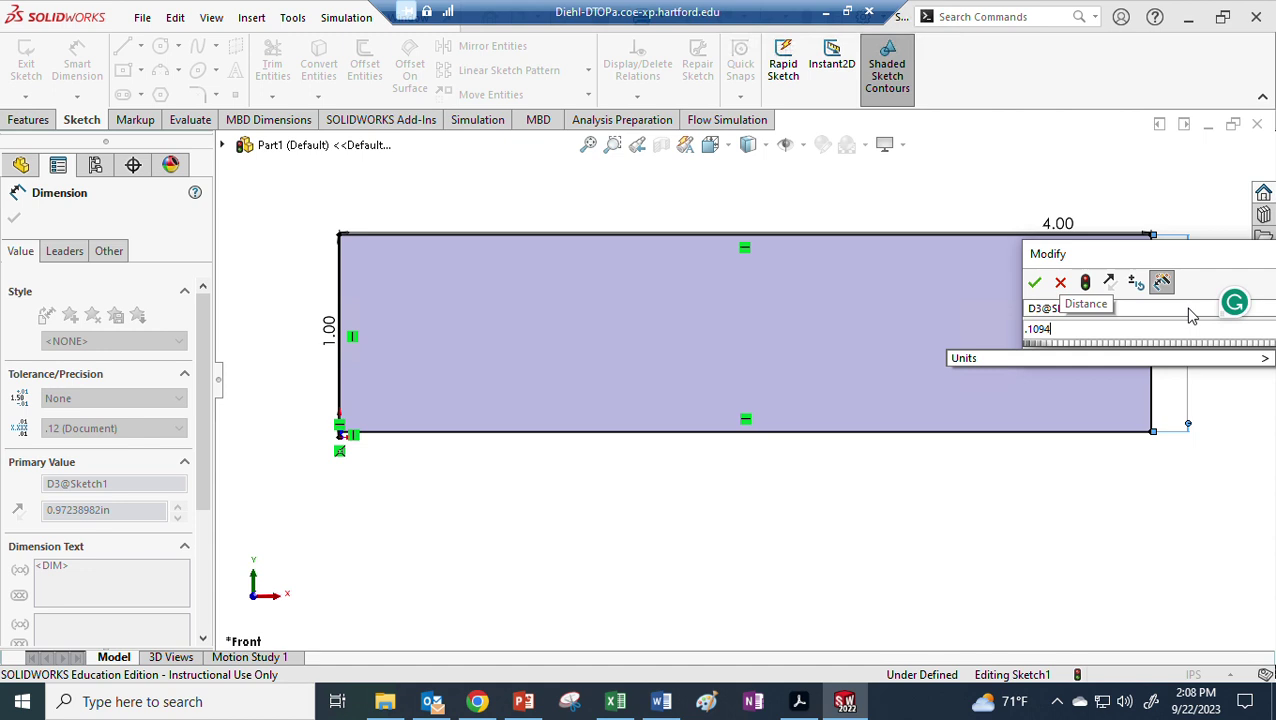
click(1034, 283)
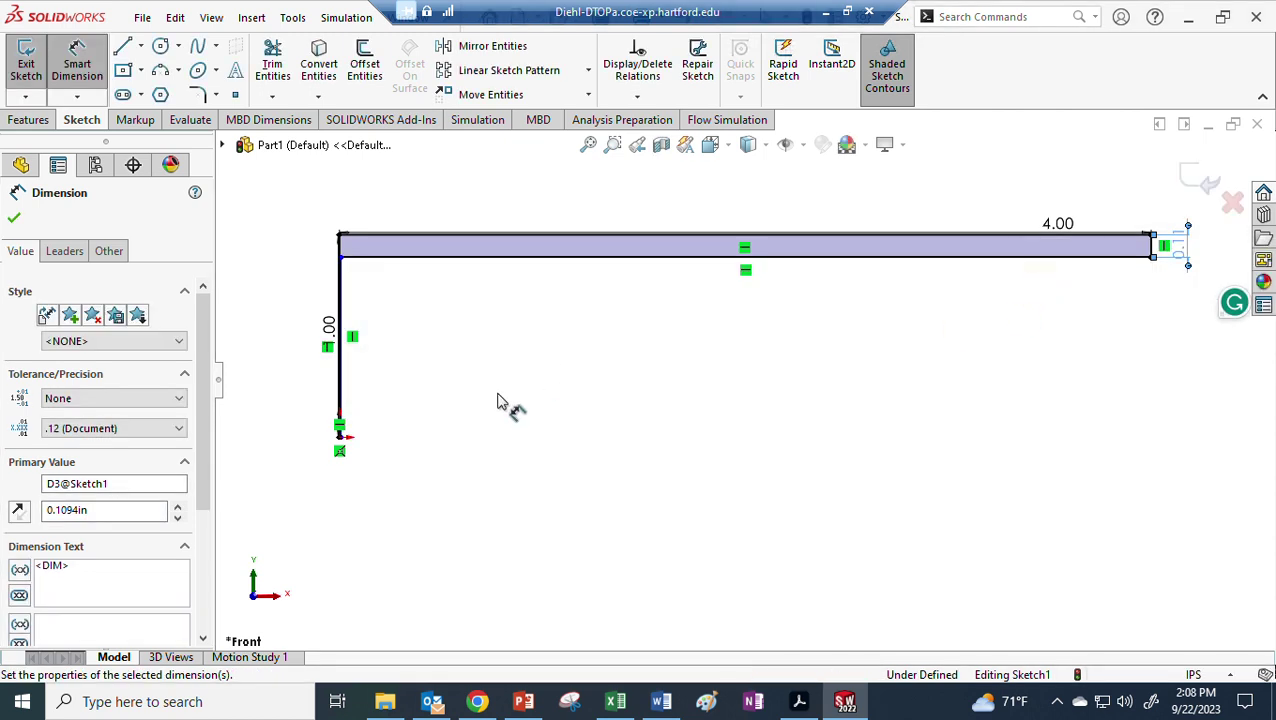
Step: Dimension the short horizontal edge at the base of the vertical leg to 0.1094 in
scroll(390, 408, down, 6)
scroll(425, 487, down, 4)
click(576, 446)
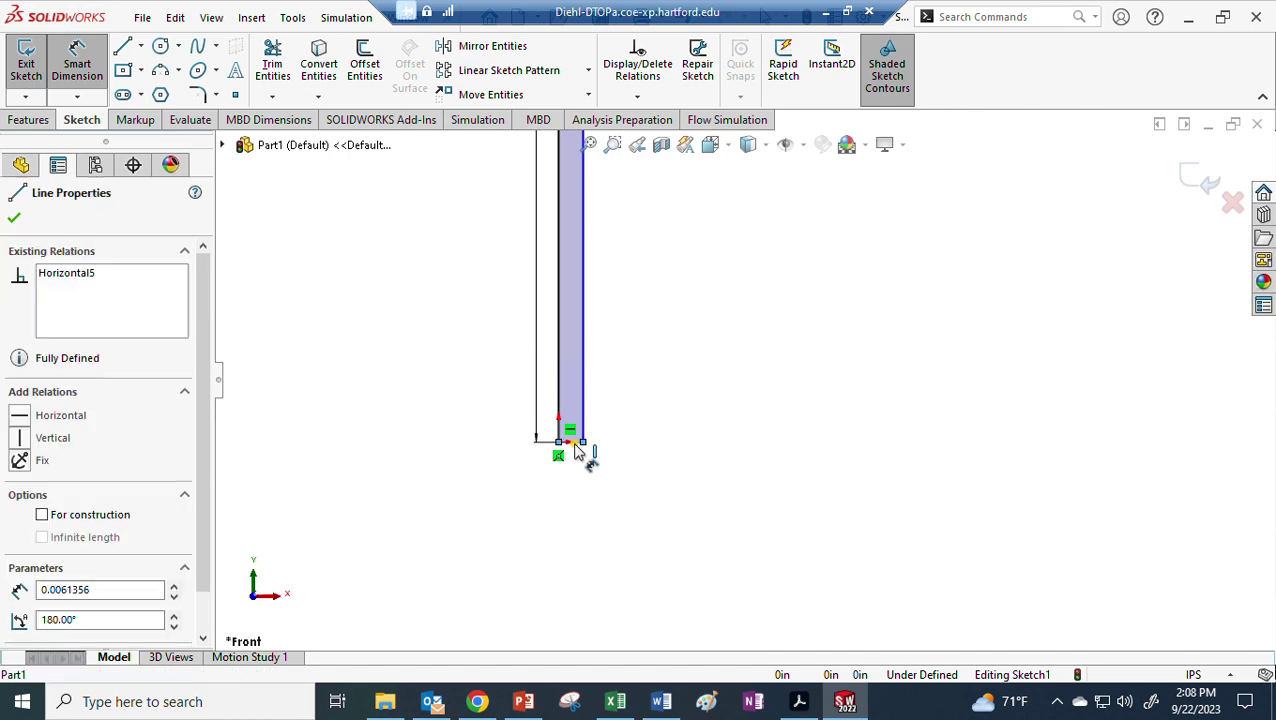
click(594, 540)
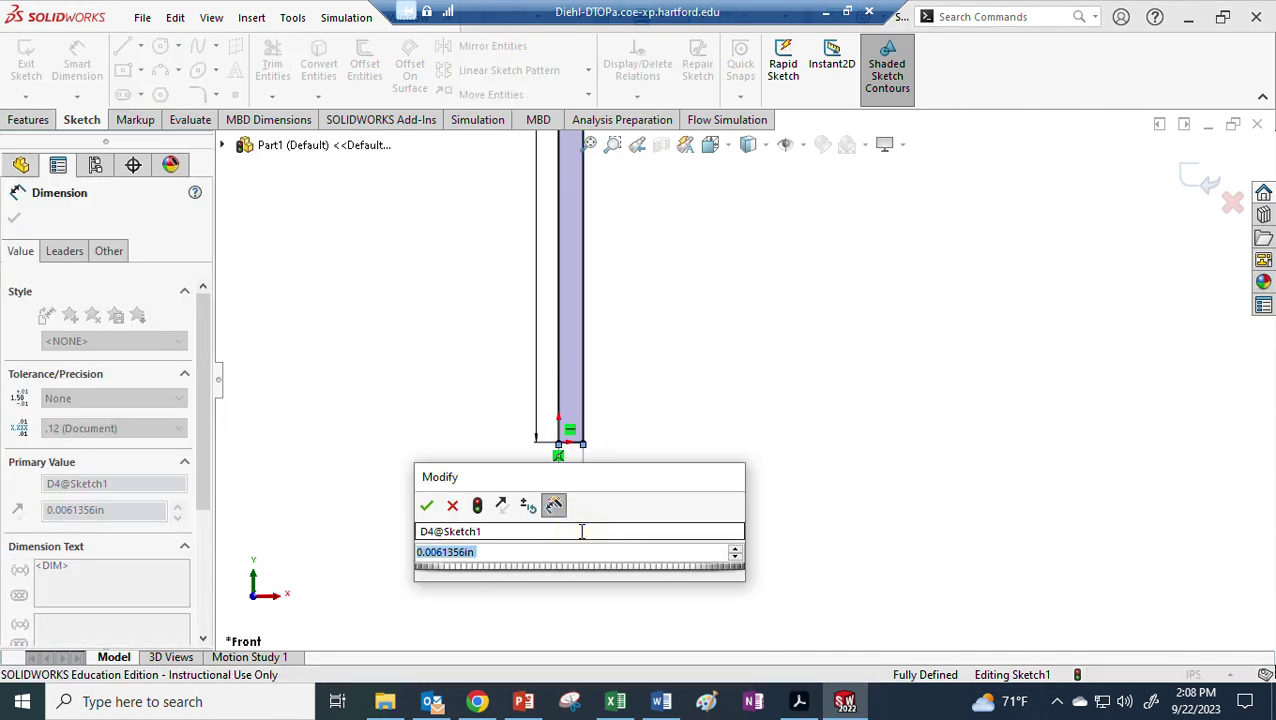
text(.10)
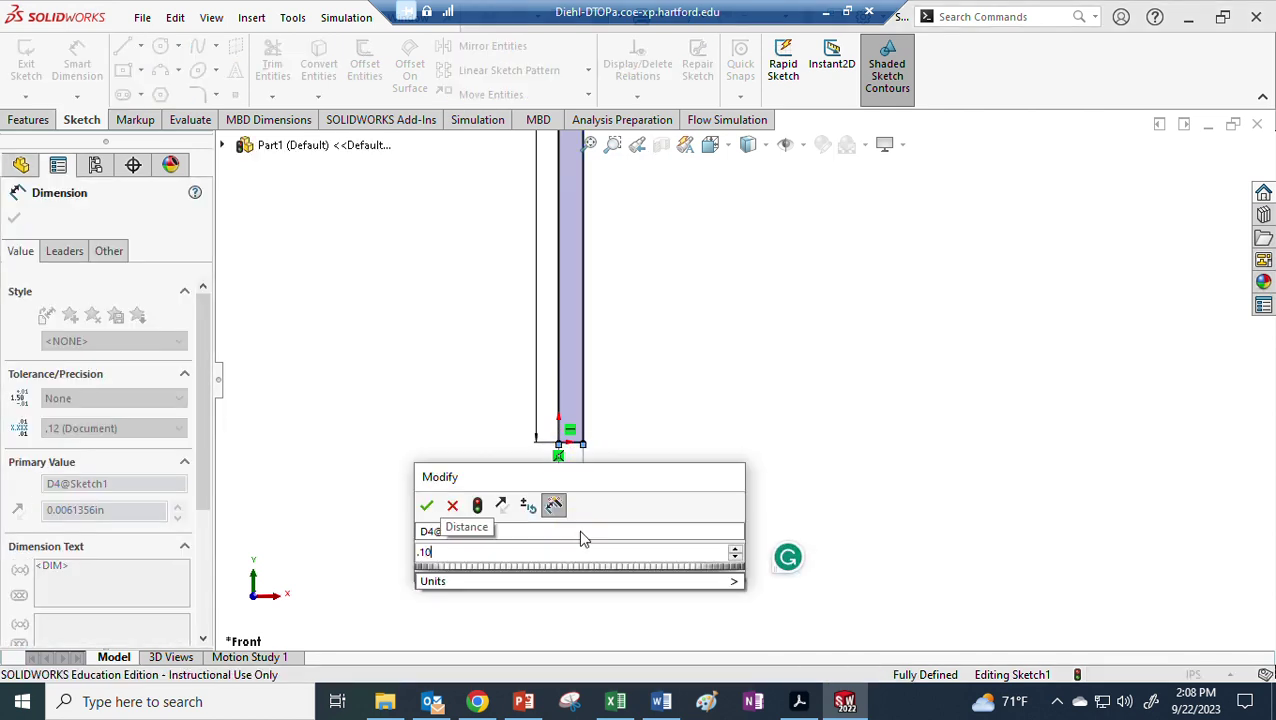
text(94)
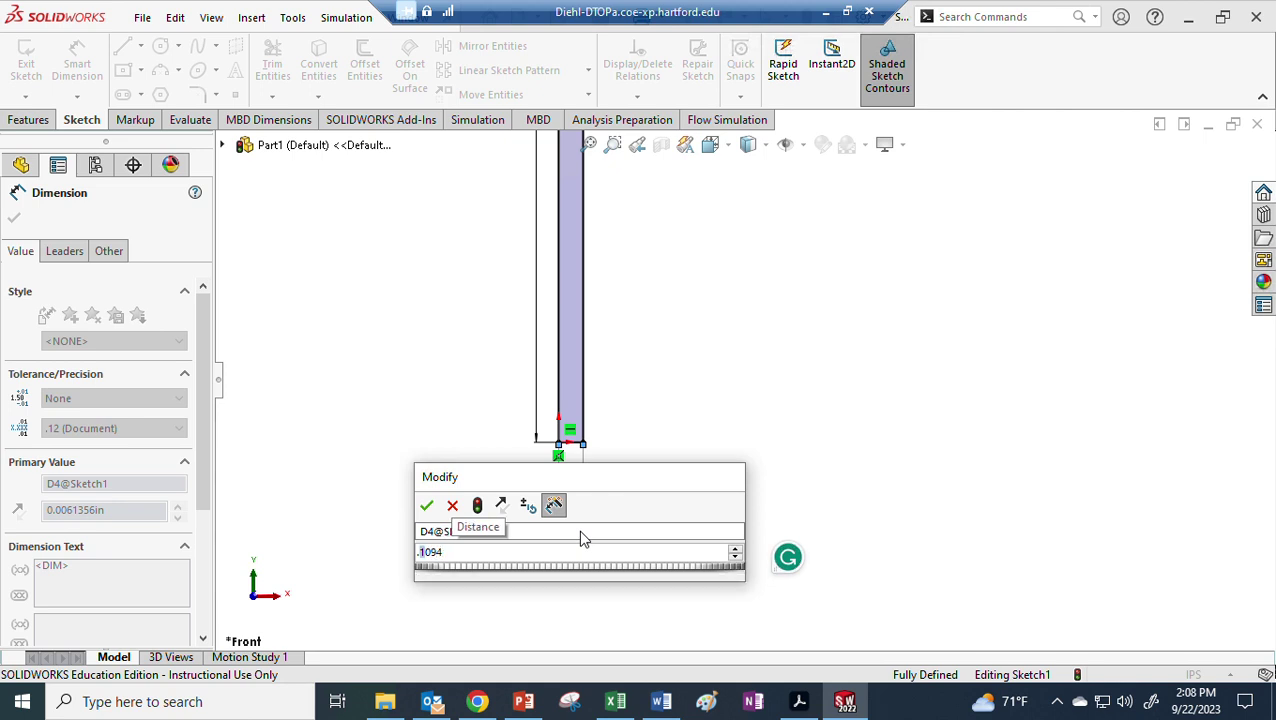
key(Return)
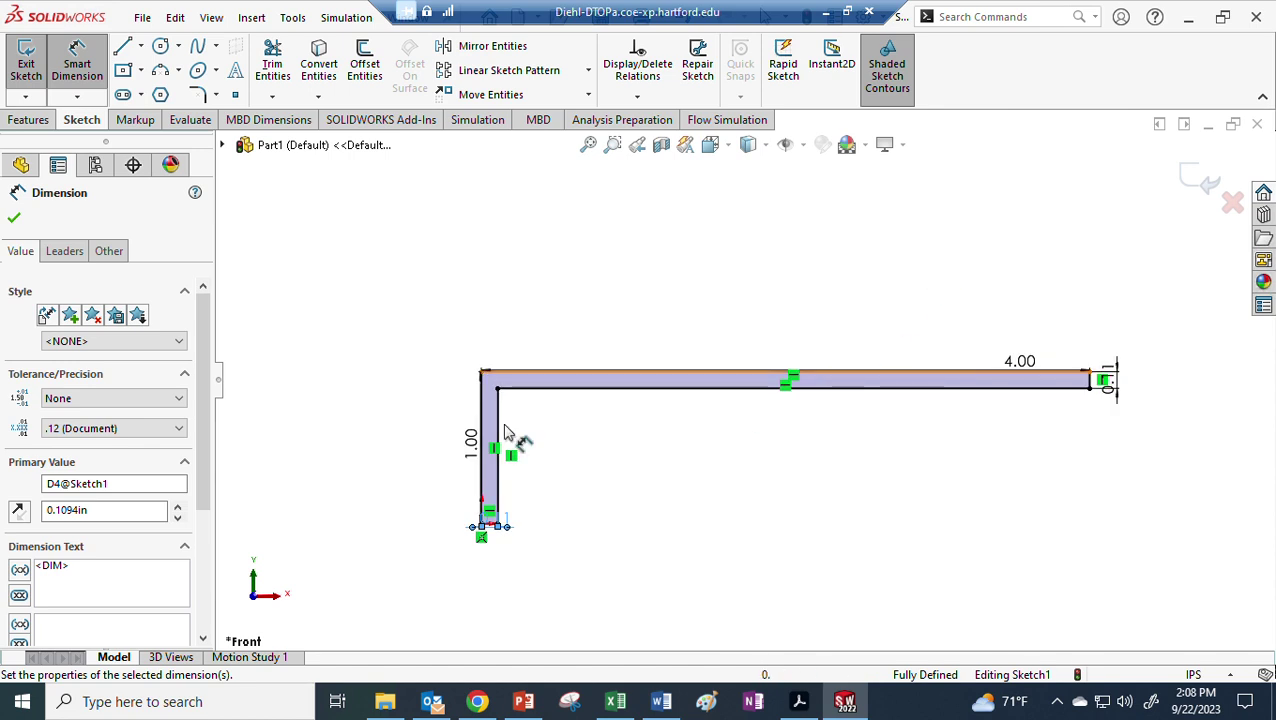
Step: Add a 0.125 in sketch fillet to the inner corner of the L-profile
scroll(507, 402, down, 5)
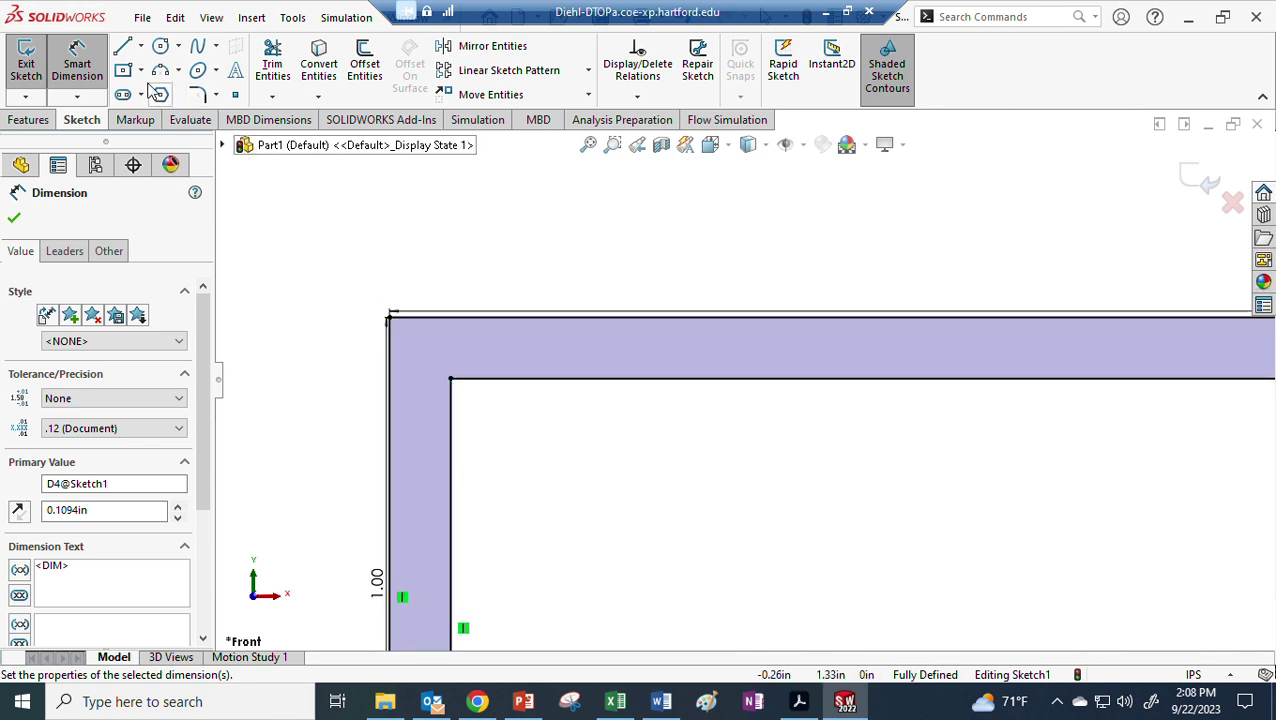
click(200, 95)
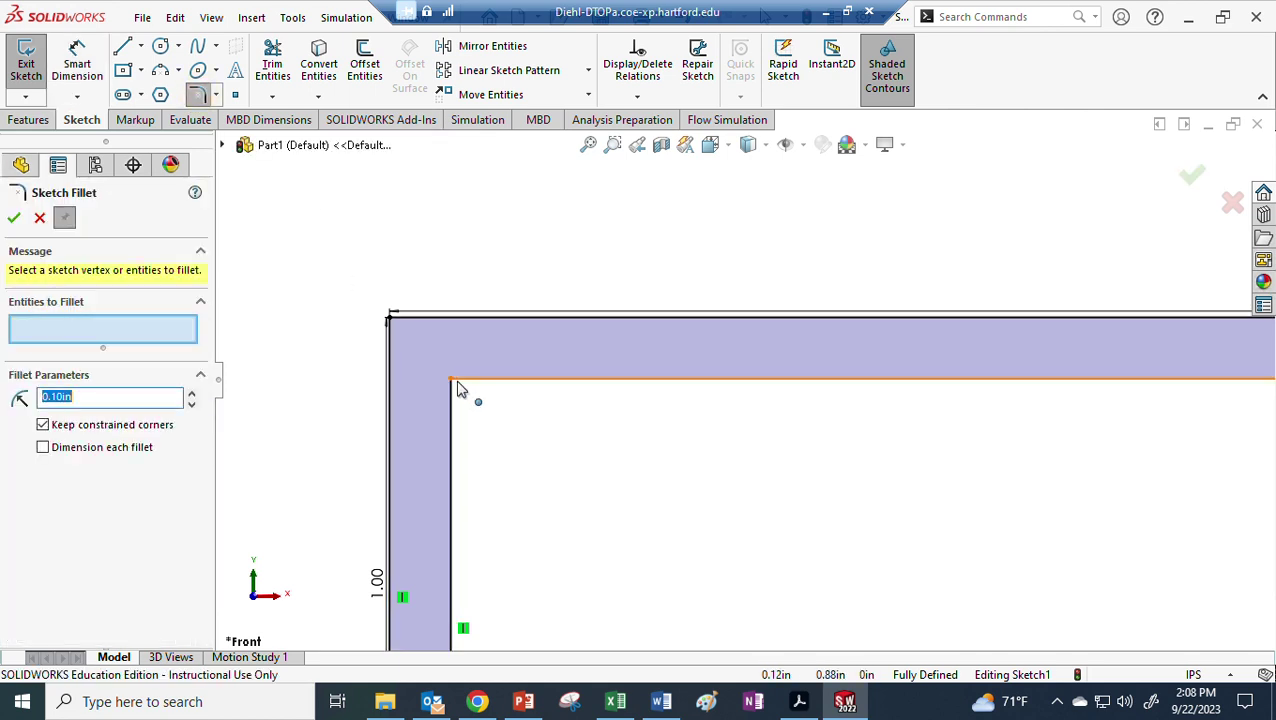
click(452, 381)
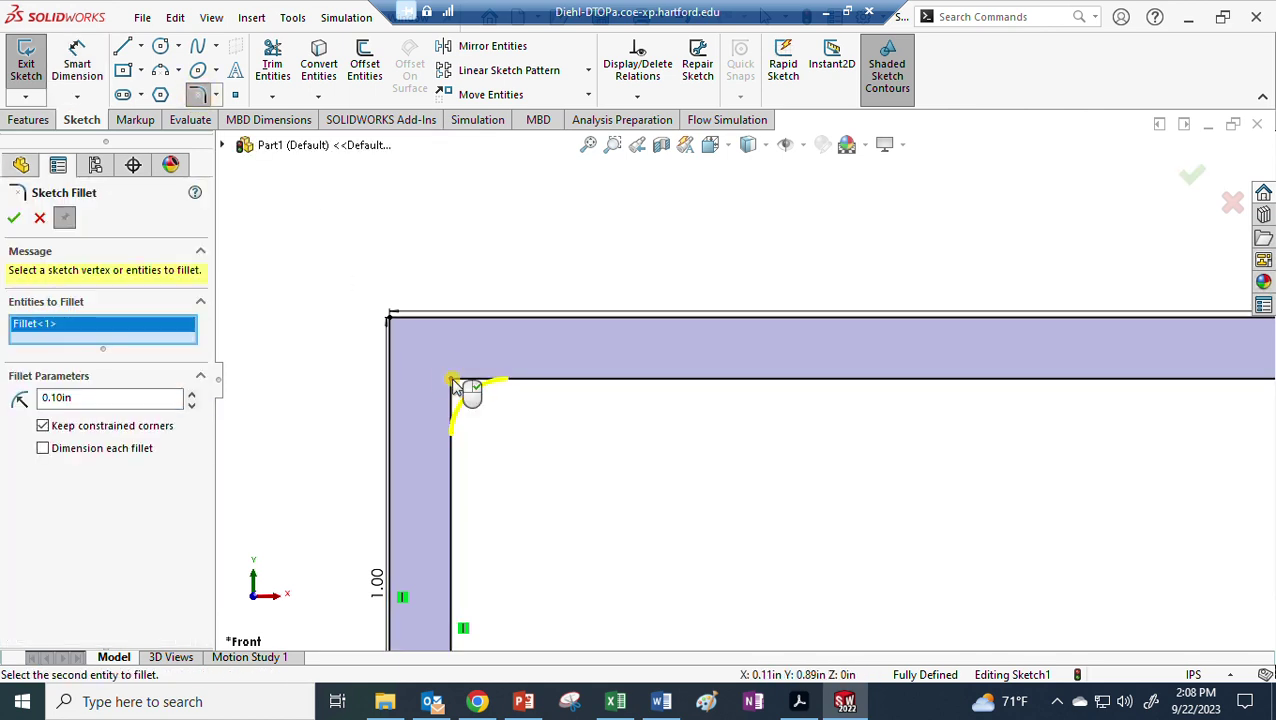
double_click(101, 397)
text(.125)
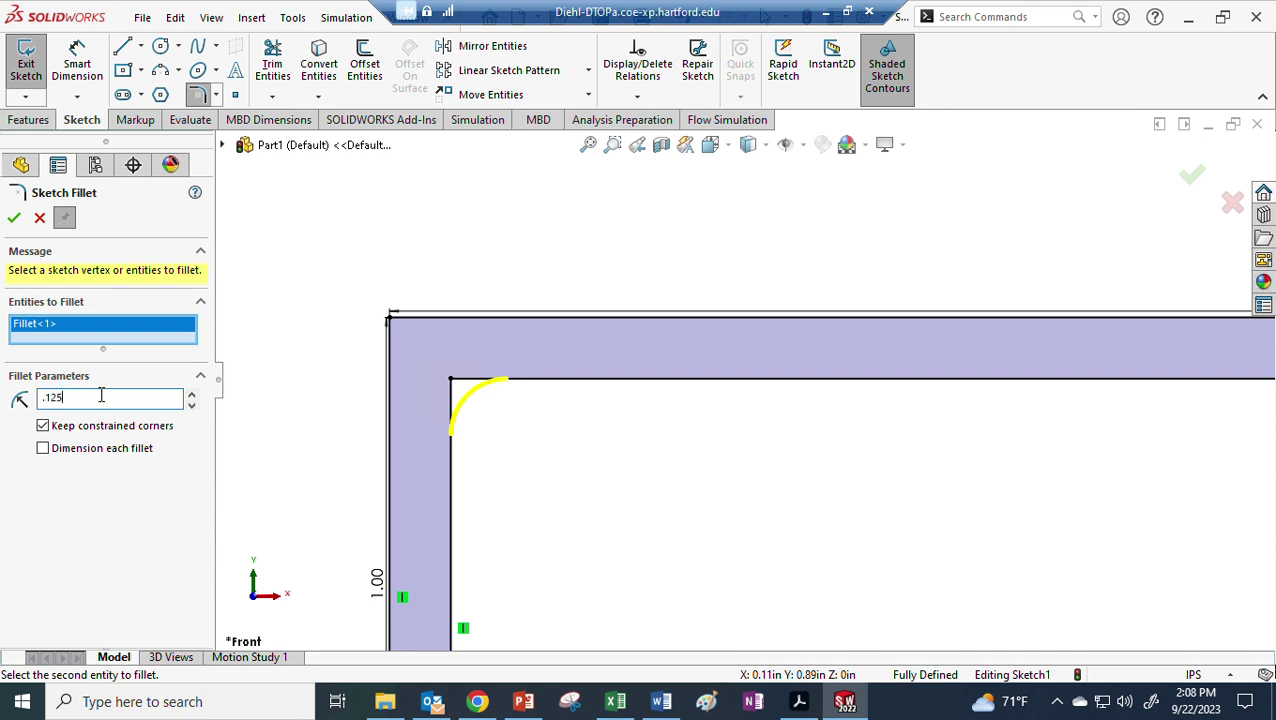
key(Return)
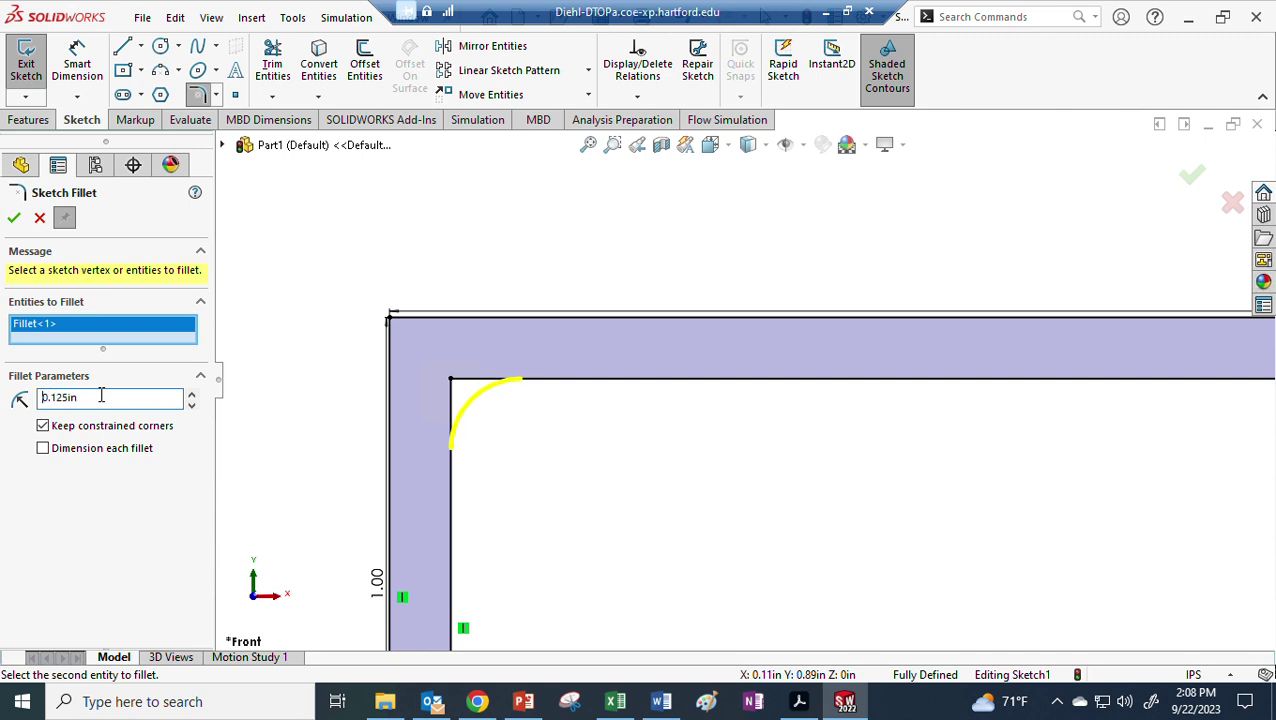
click(14, 217)
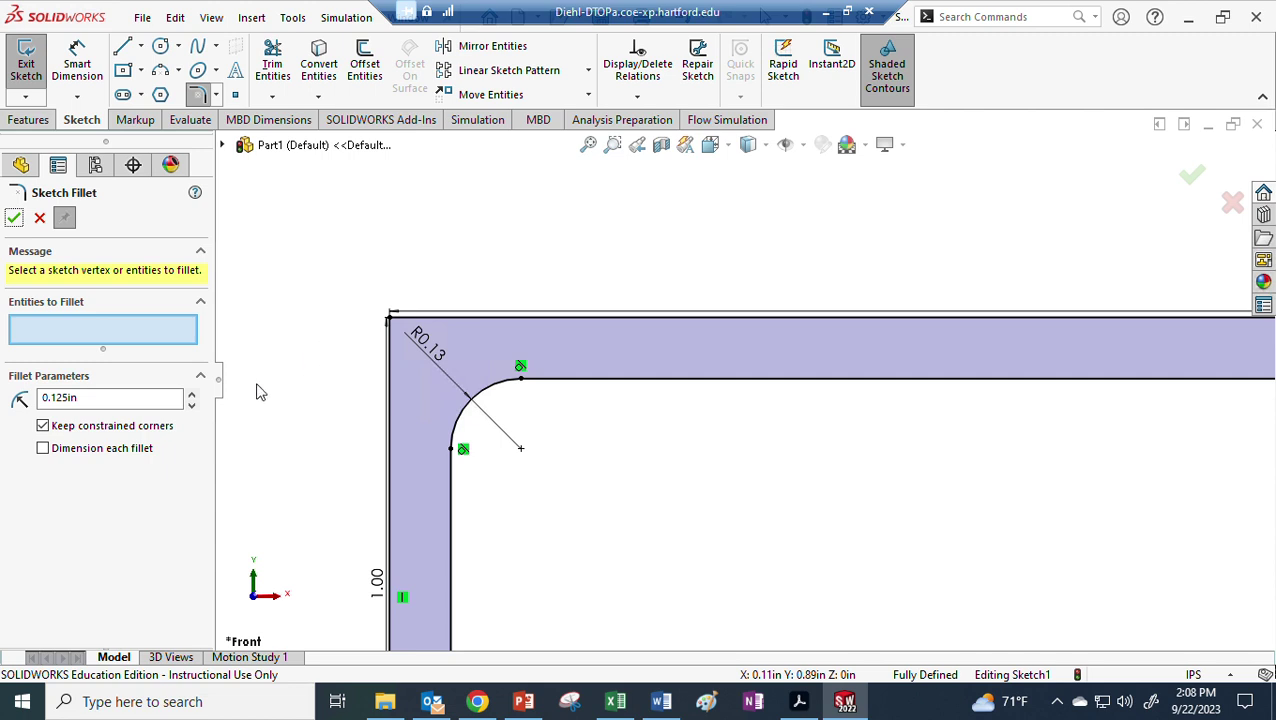
Step: Add a 0.2344 in sketch fillet to the outer corner of the L-profile and finish the Sketch Fillet command
click(107, 399)
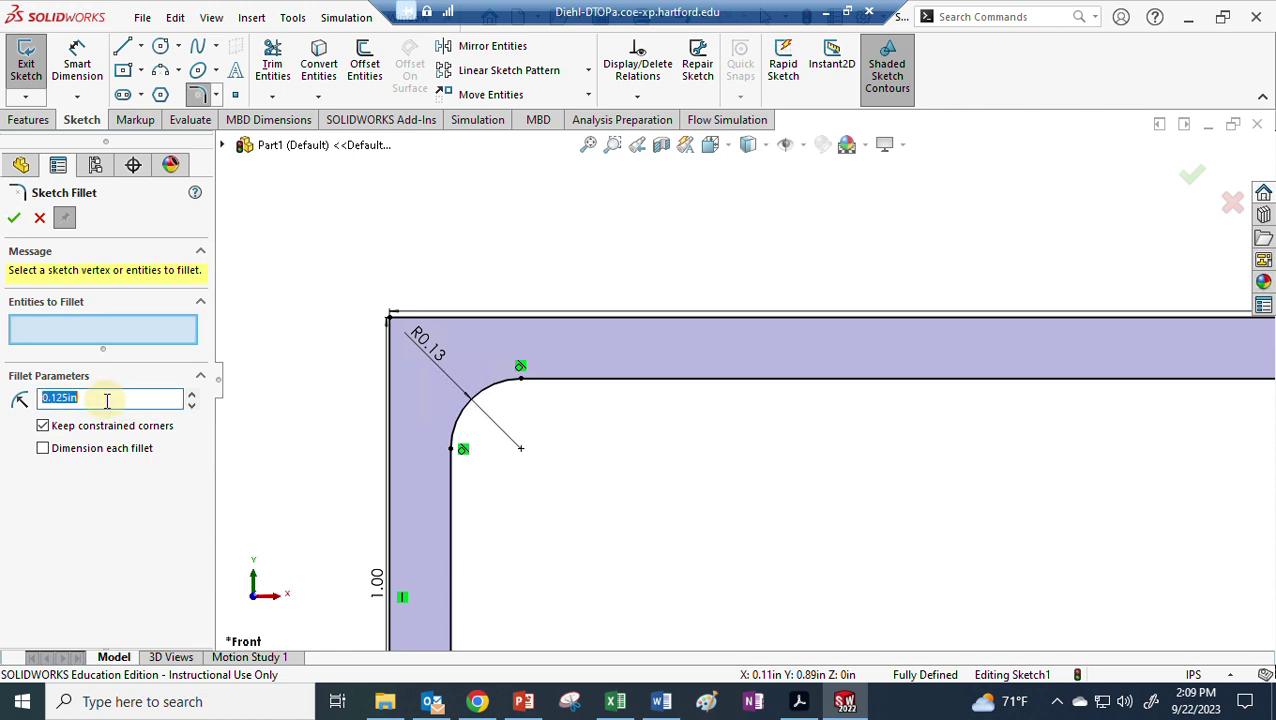
text(.23)
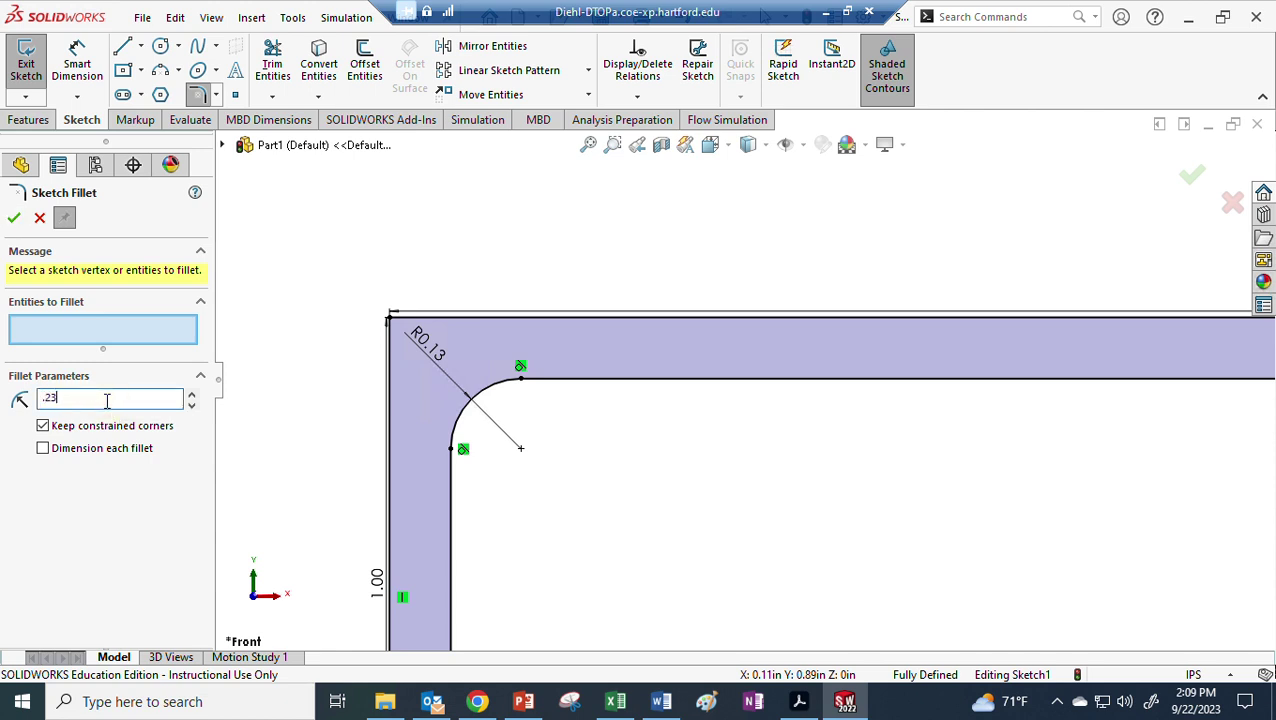
text(44)
click(394, 322)
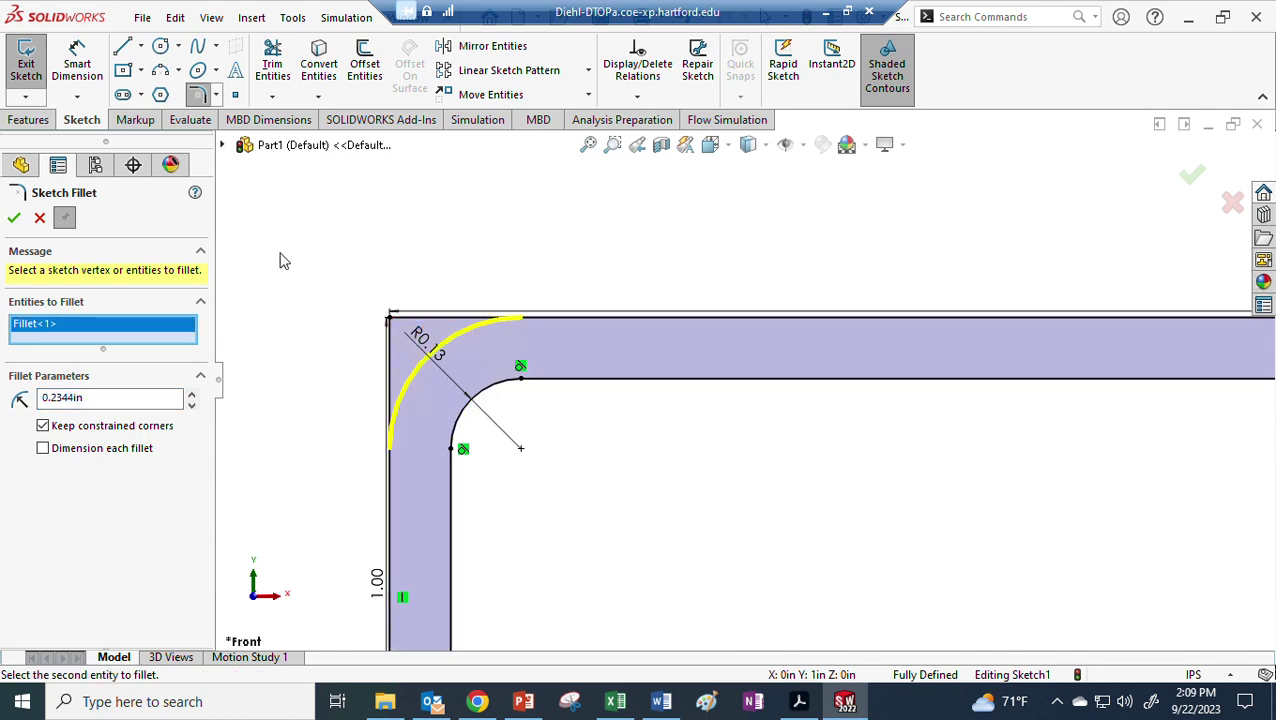
click(14, 217)
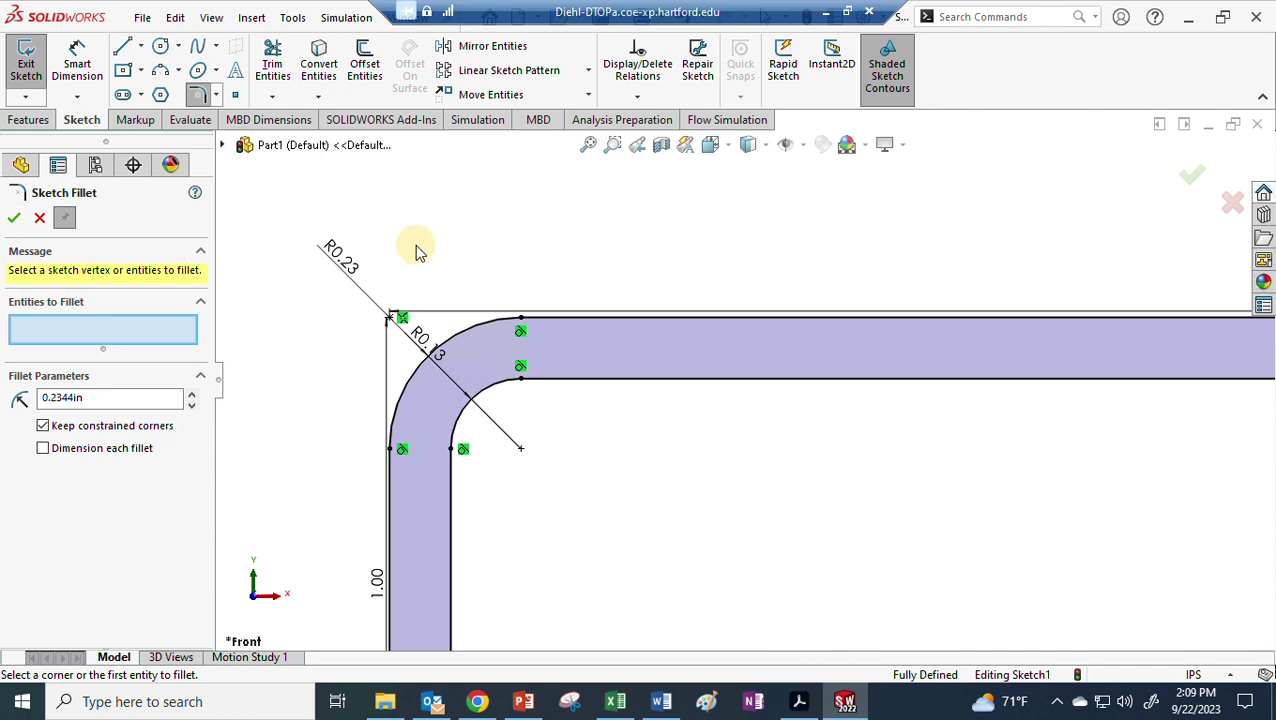
key(f)
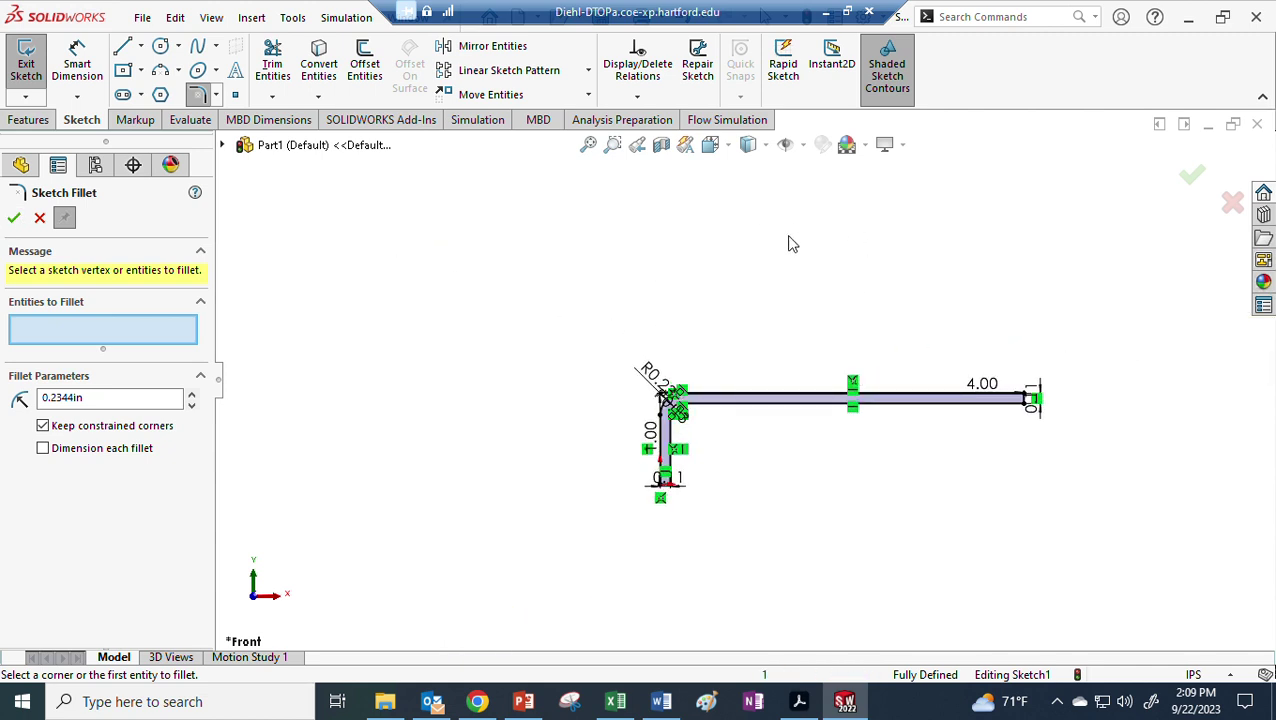
click(1201, 179)
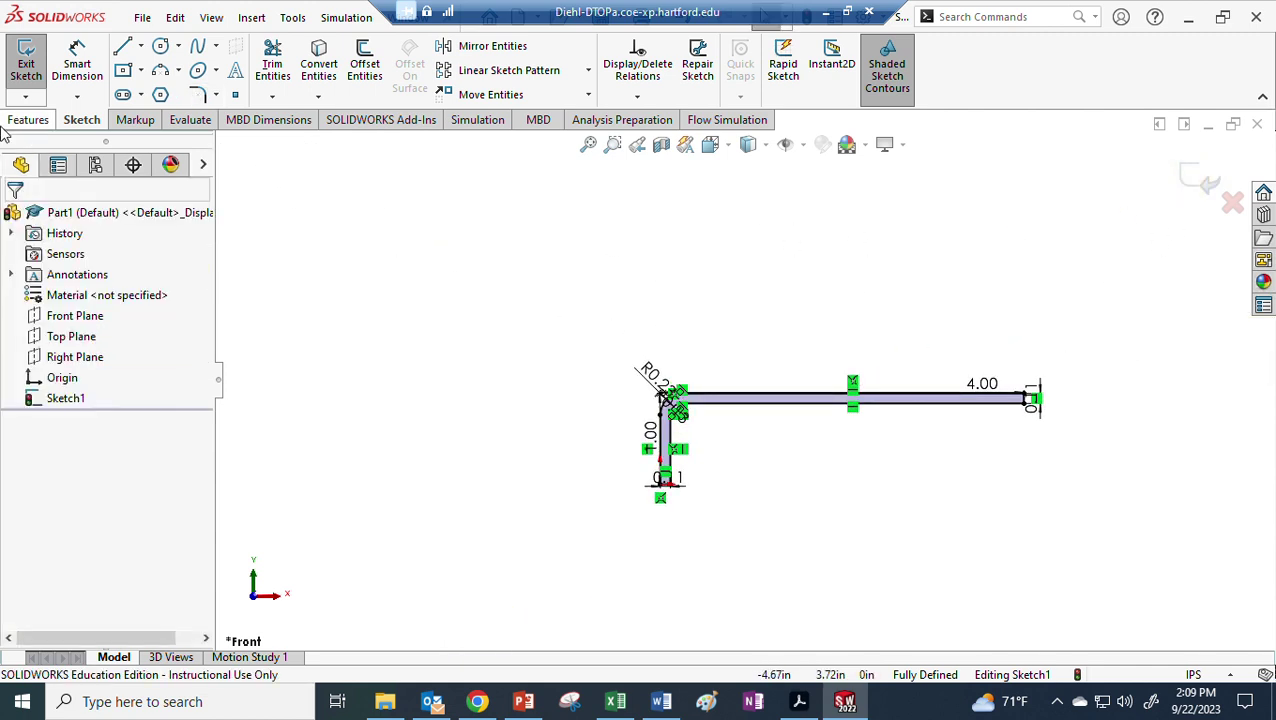
Step: Exit the sketch and extrude the filleted L-profile as a blind boss 0.75 in deep
click(26, 62)
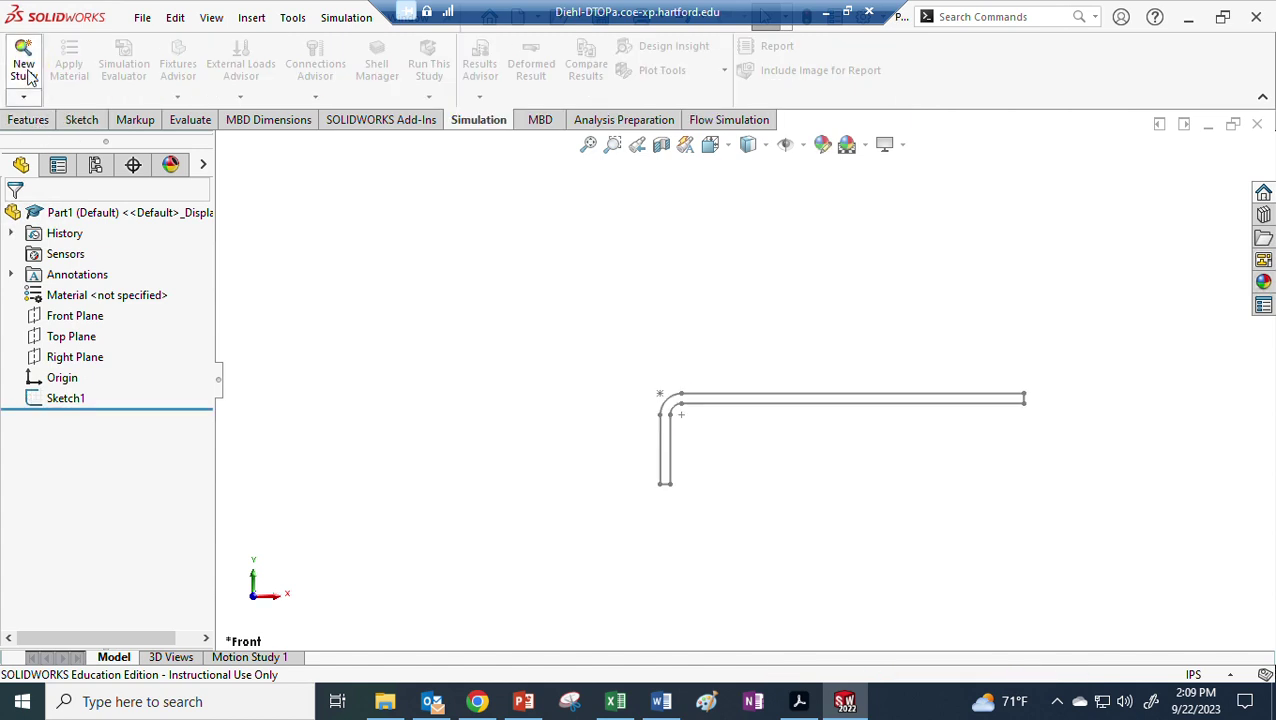
click(28, 120)
click(33, 68)
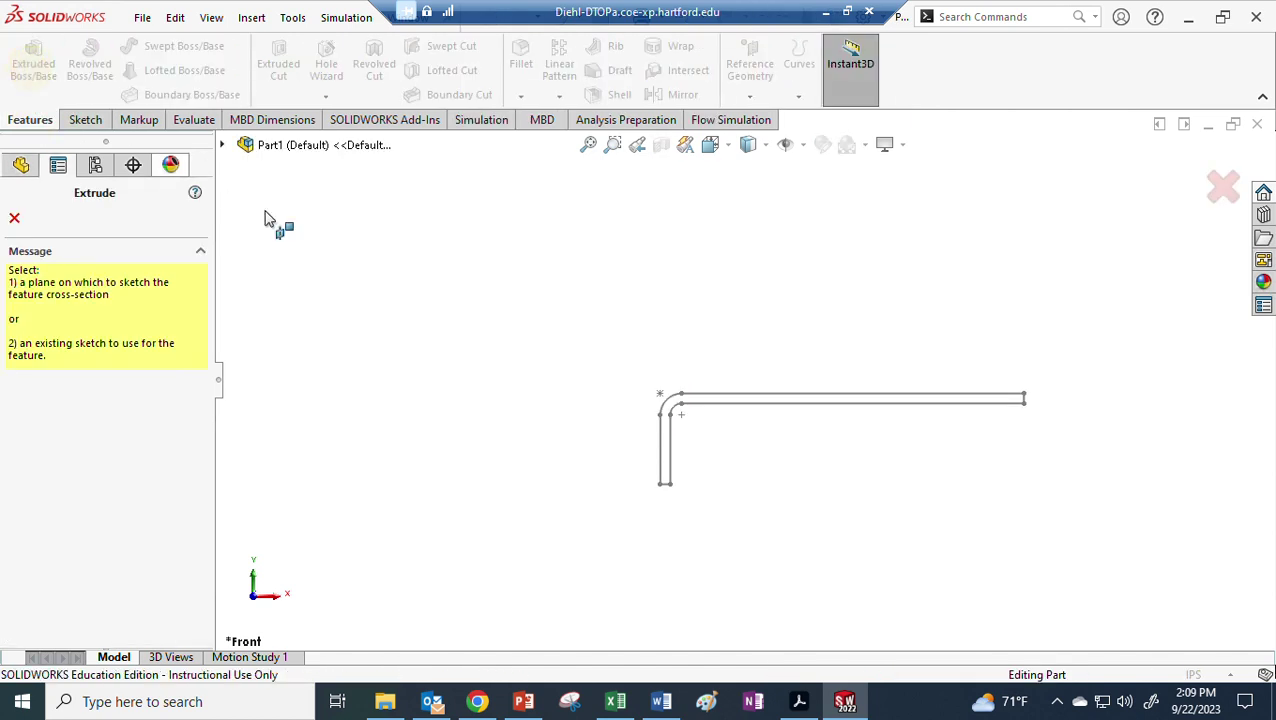
click(223, 146)
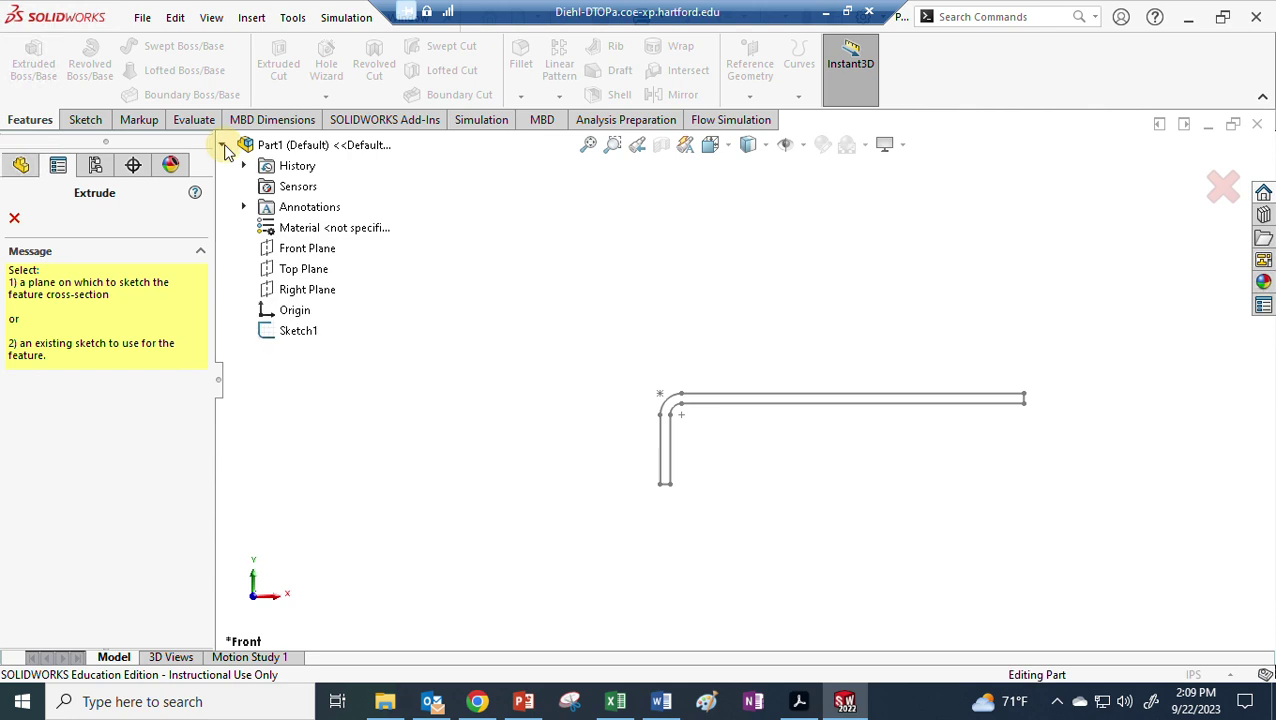
click(272, 331)
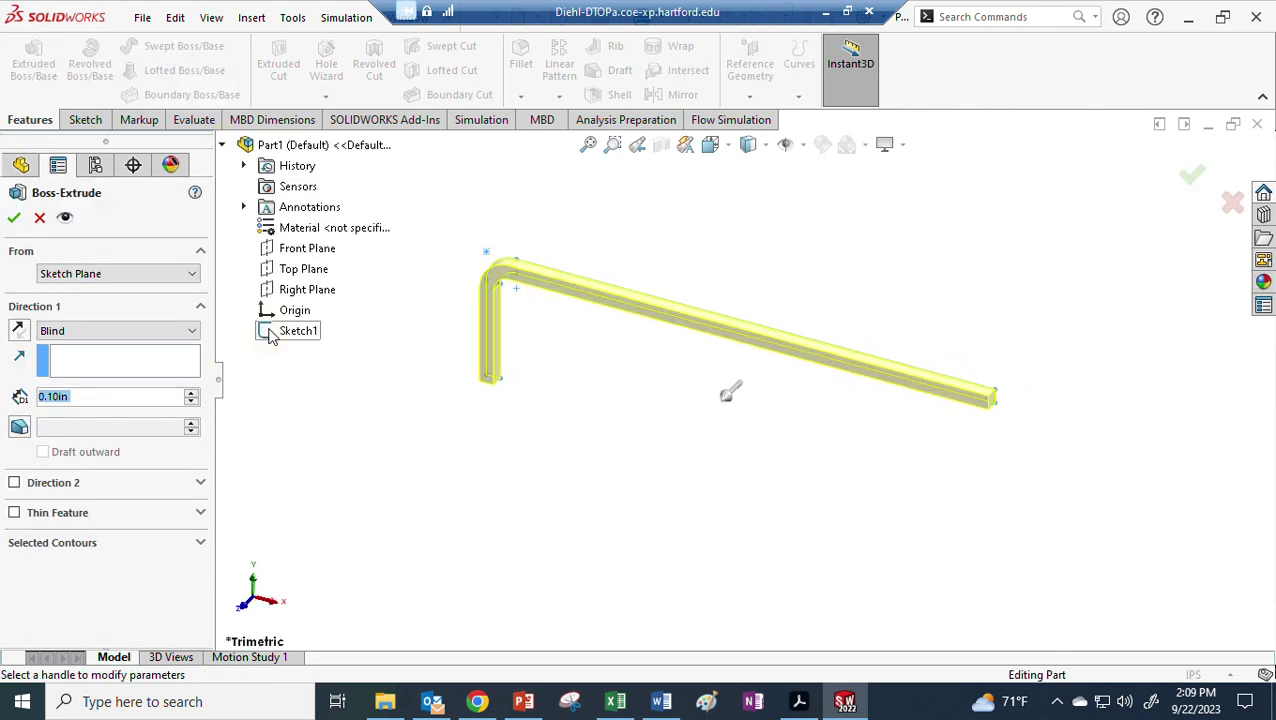
key(BackSpace)
text(0.75)
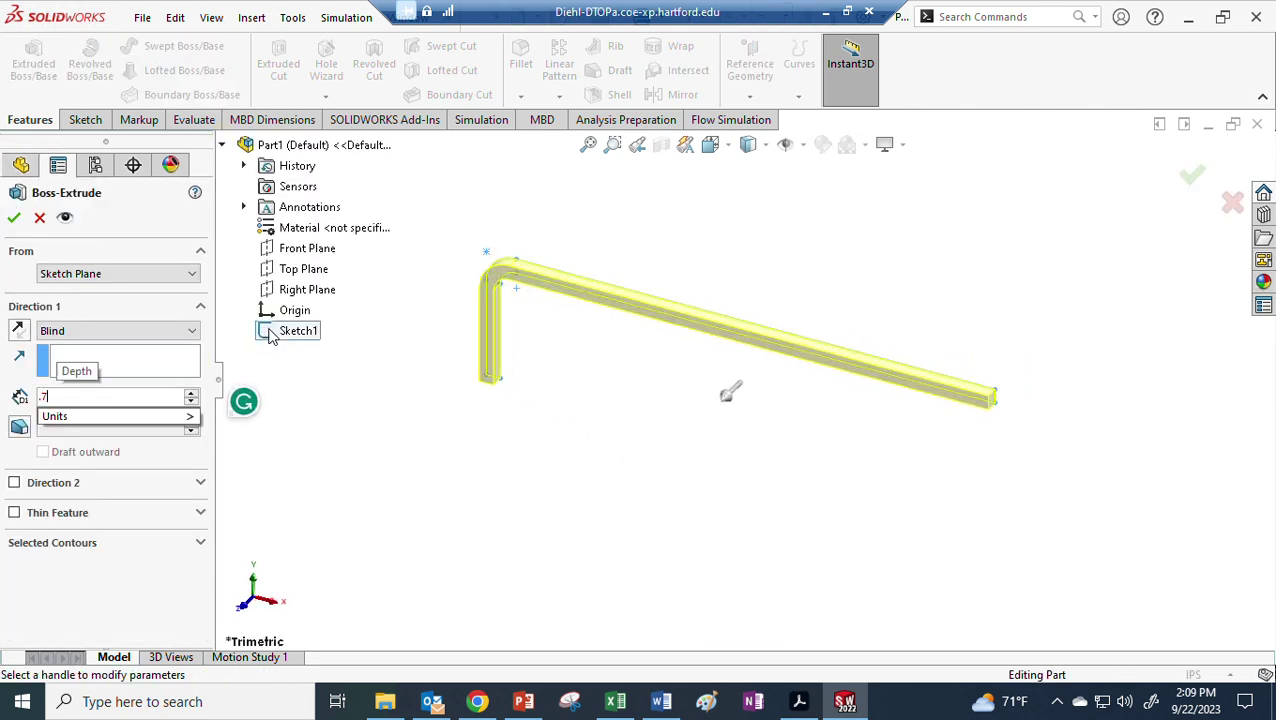
key(Return)
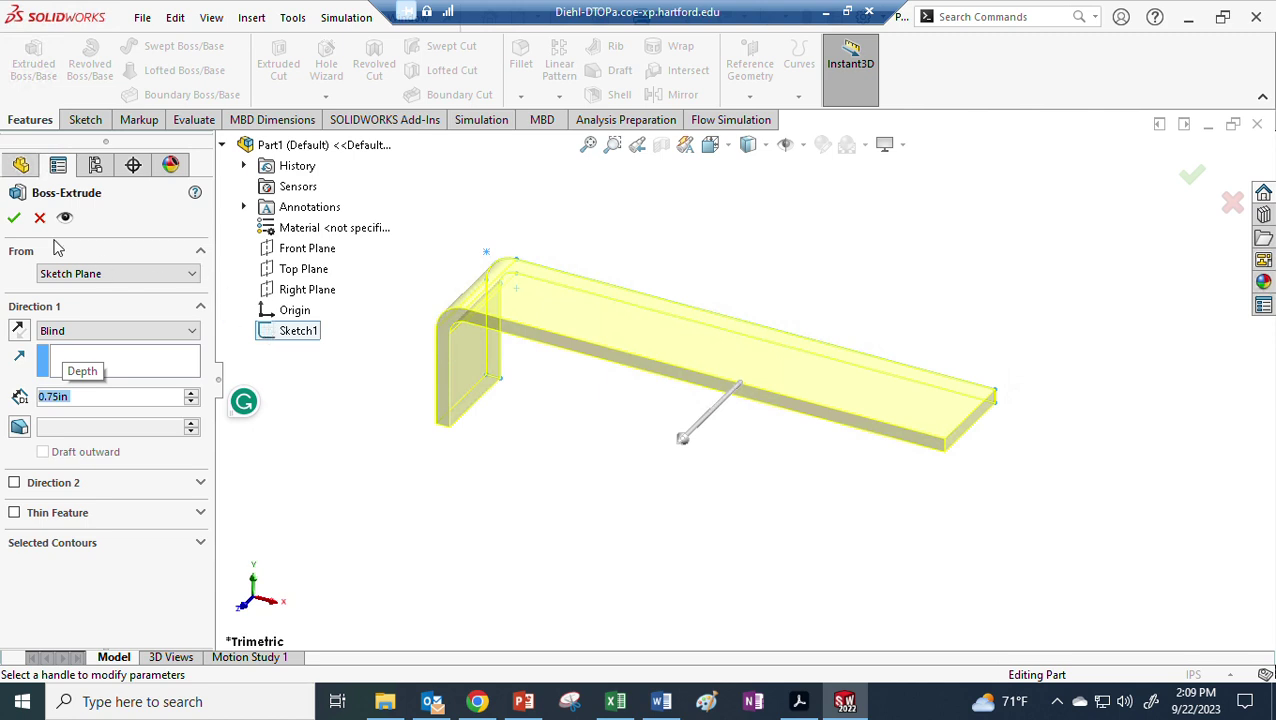
click(14, 217)
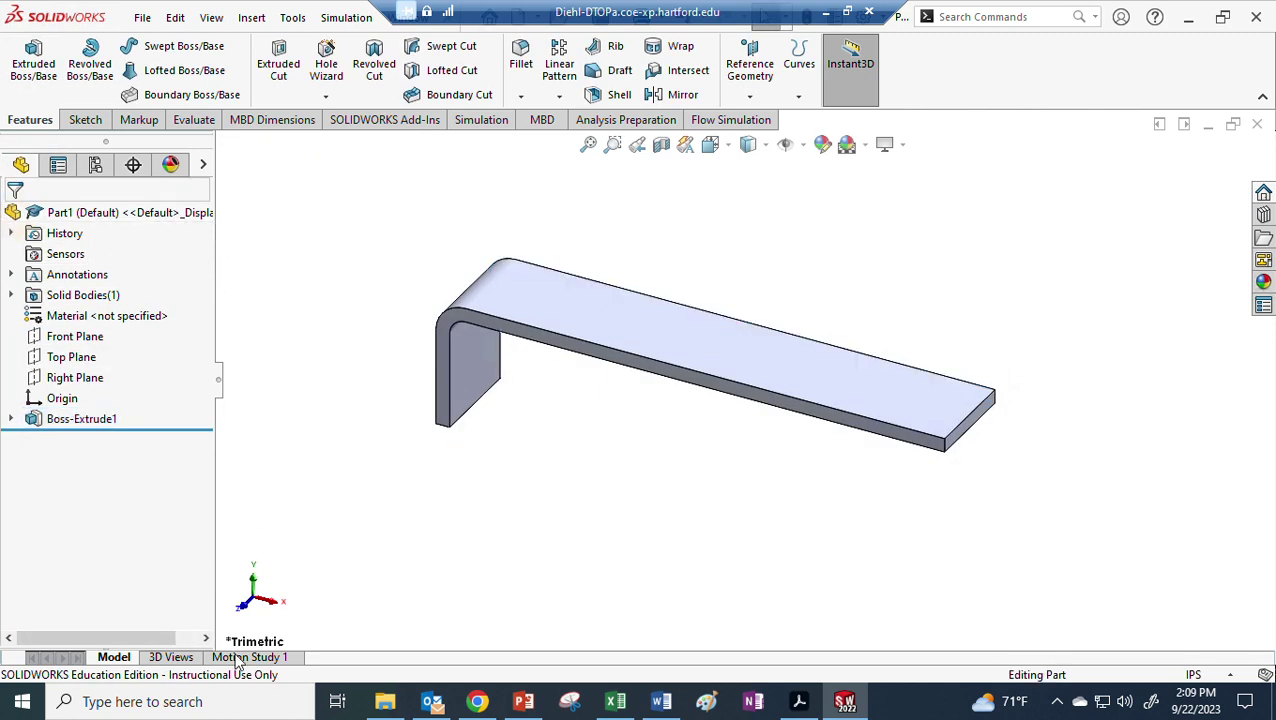
Step: Create a new static simulation study for the bent bar, keeping the default study name and without 2D simplification
click(478, 121)
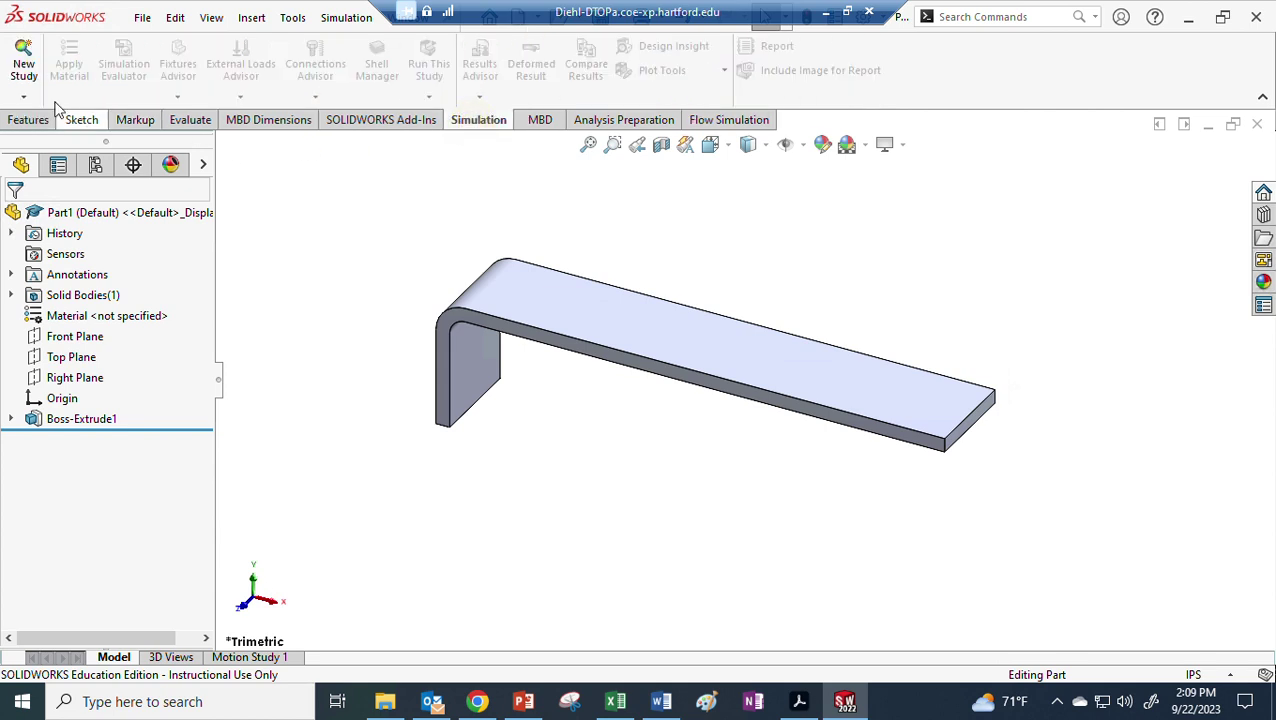
click(24, 68)
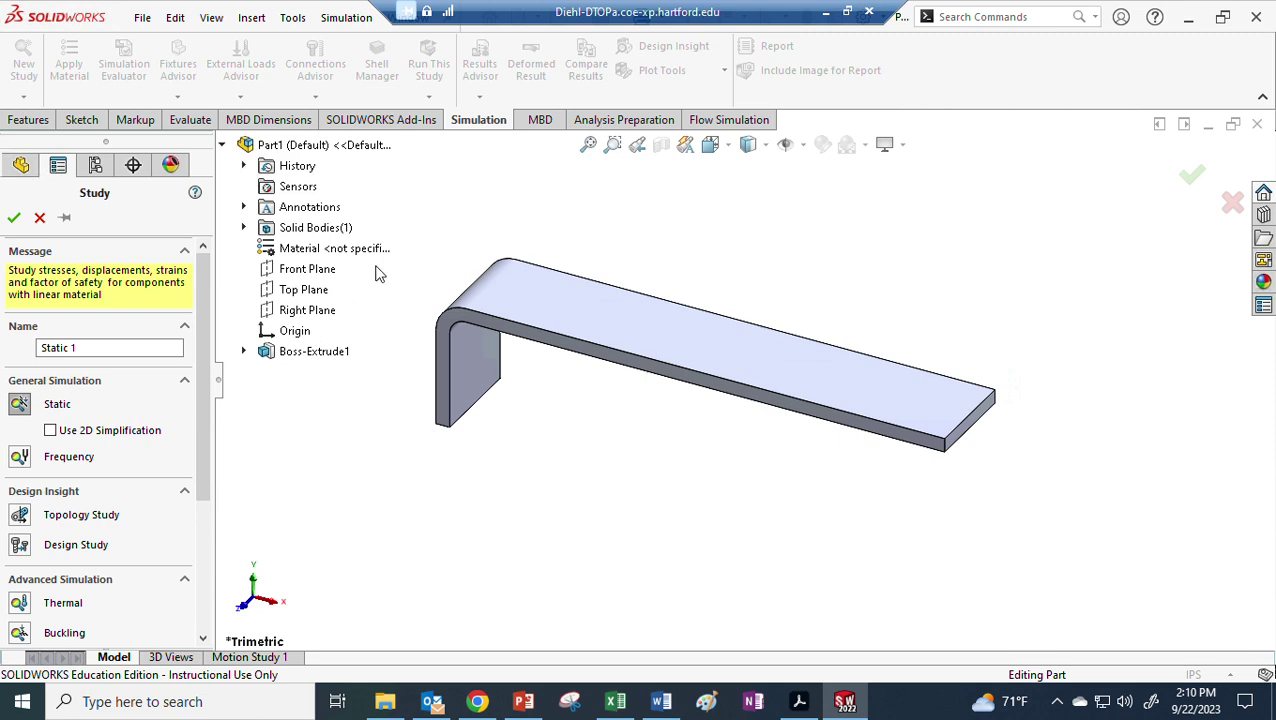
click(14, 219)
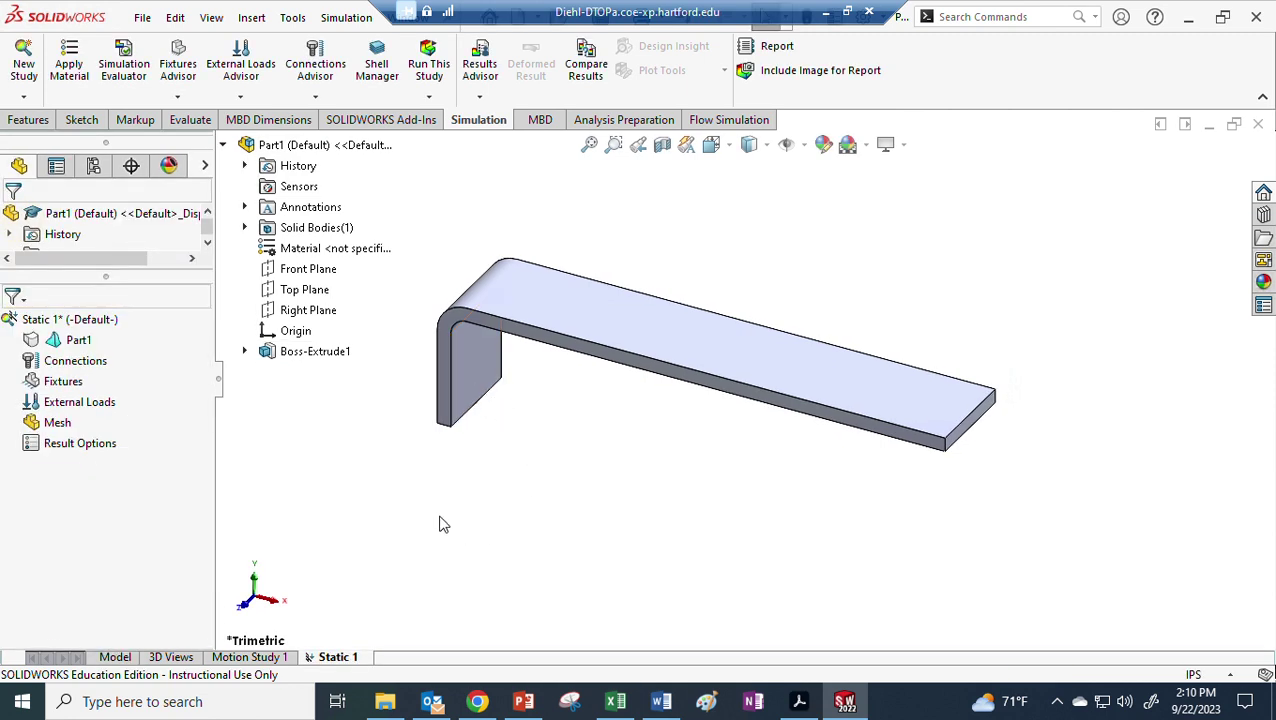
Step: Open the material library for the part in the static study and select ASTM A36 Steel as its material
click(60, 341)
right_click(58, 343)
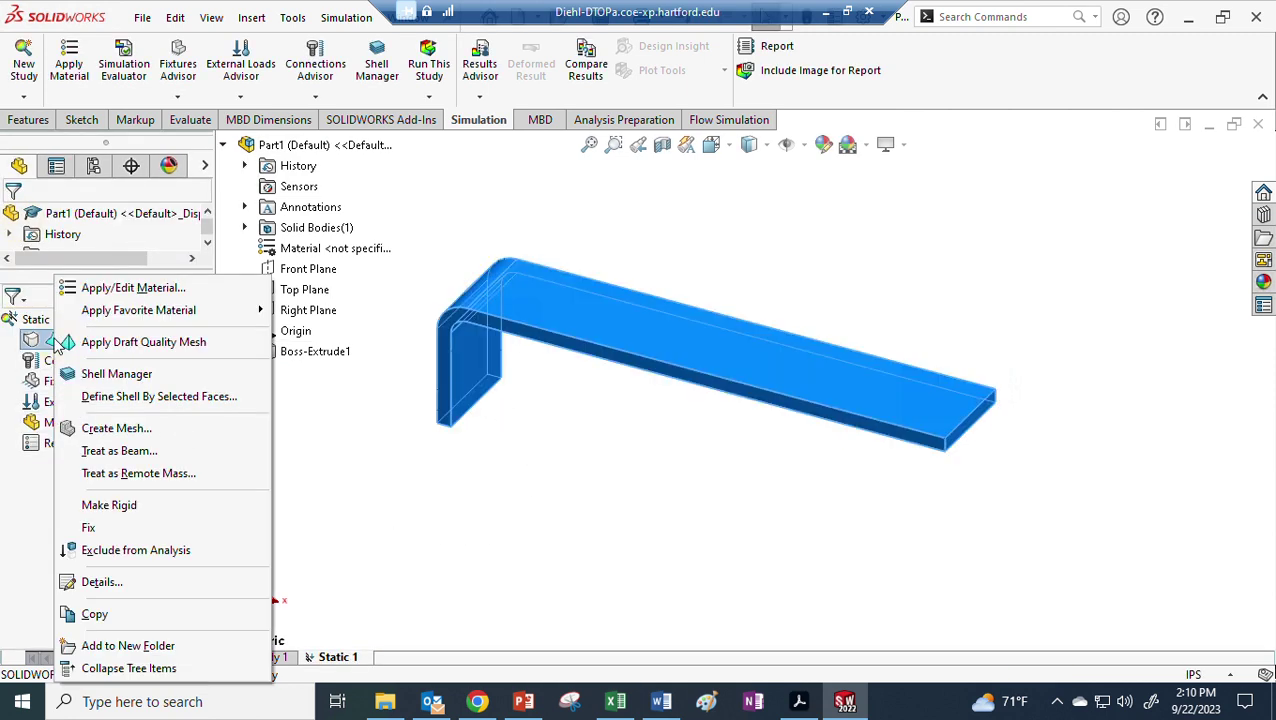
click(108, 289)
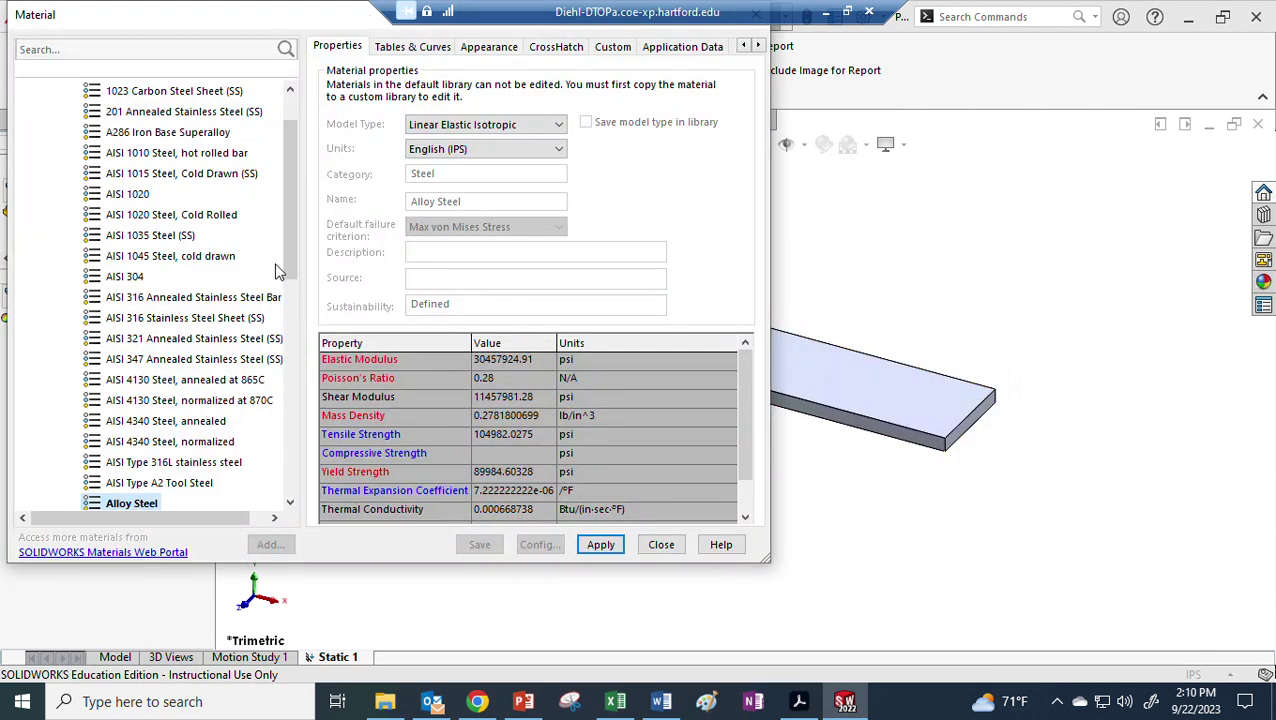
drag(290, 245, 289, 327)
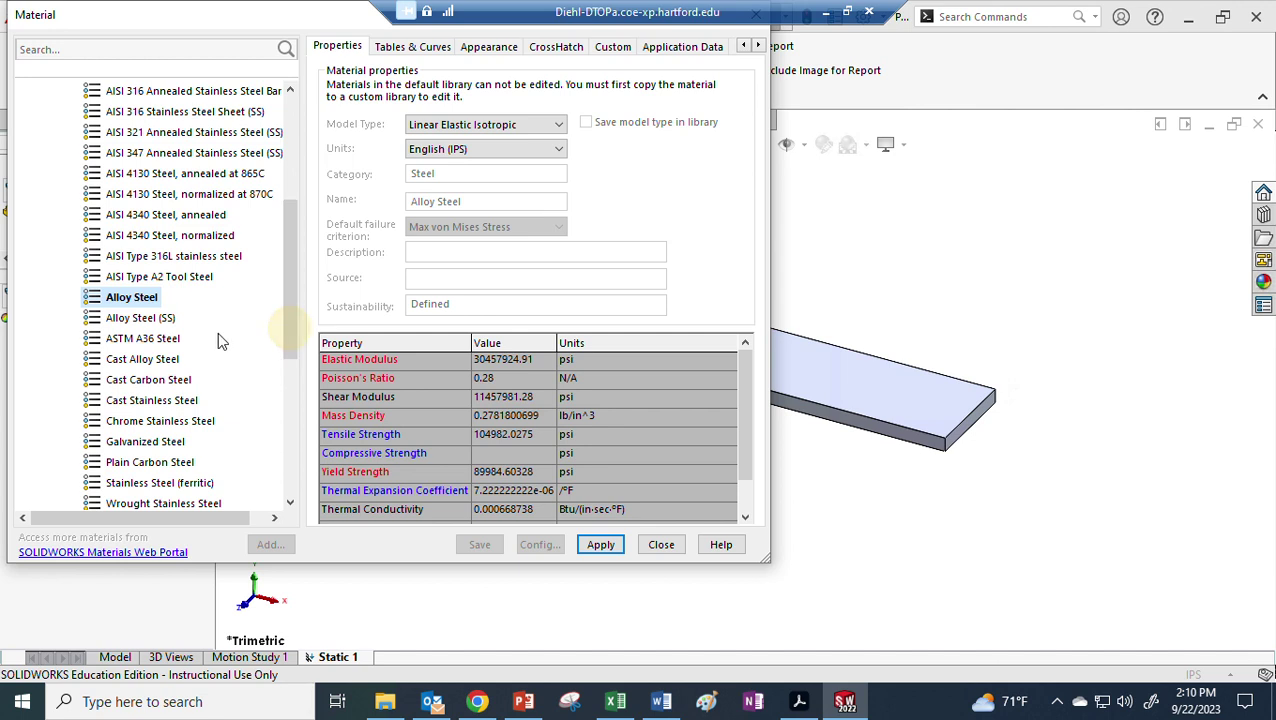
click(163, 345)
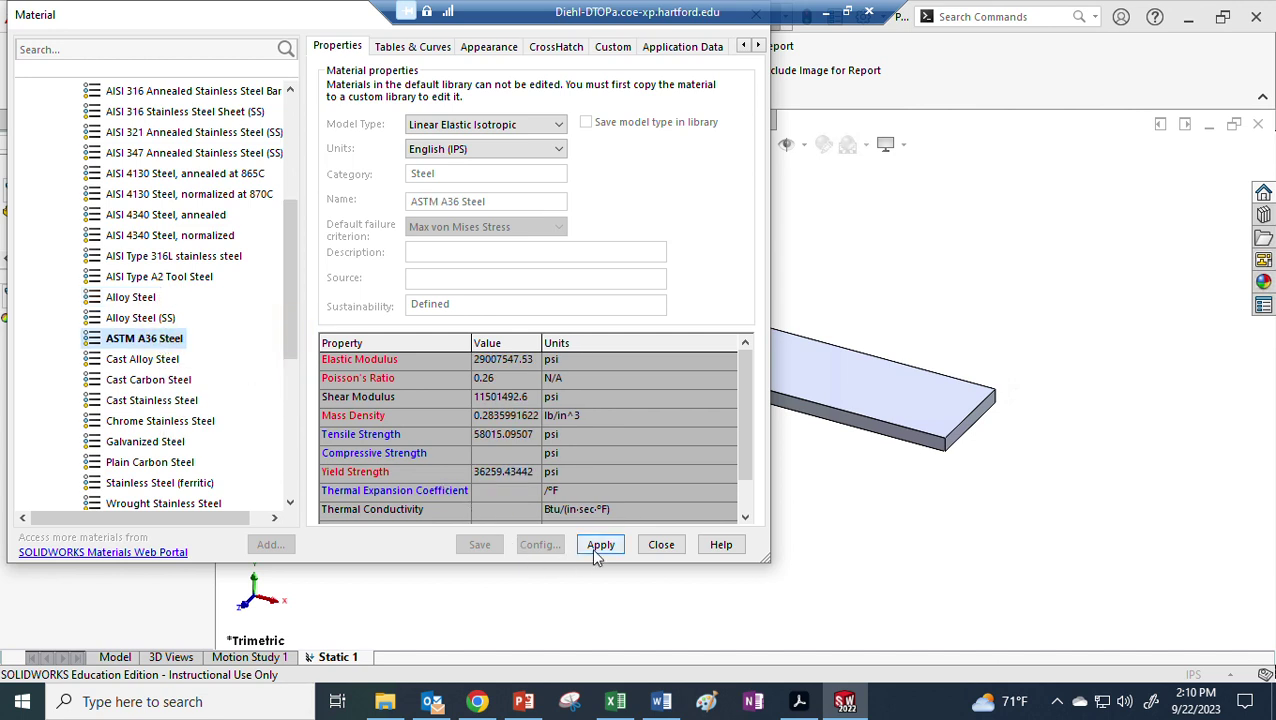